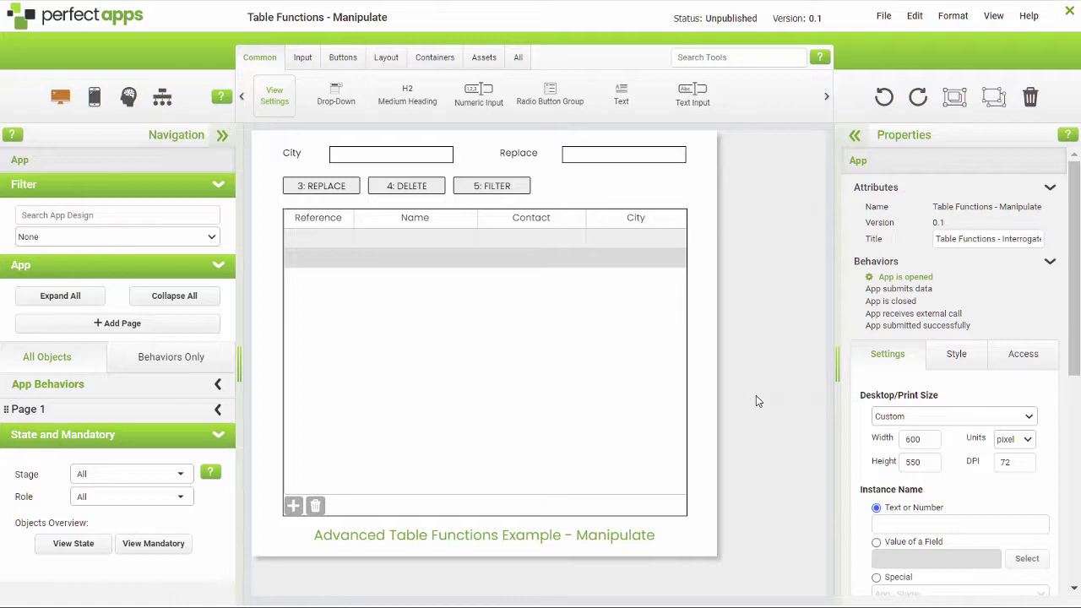
Step: Open the Set Table Rows action in the REPLACE button's 'Button is pressed' behavior
left_click(323, 188)
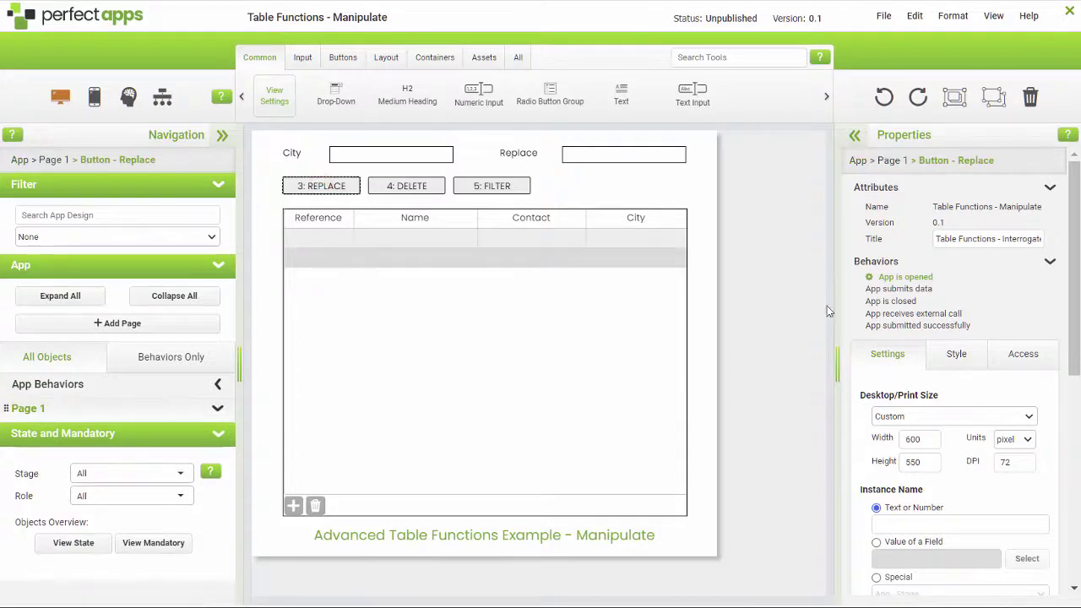
left_click(897, 275)
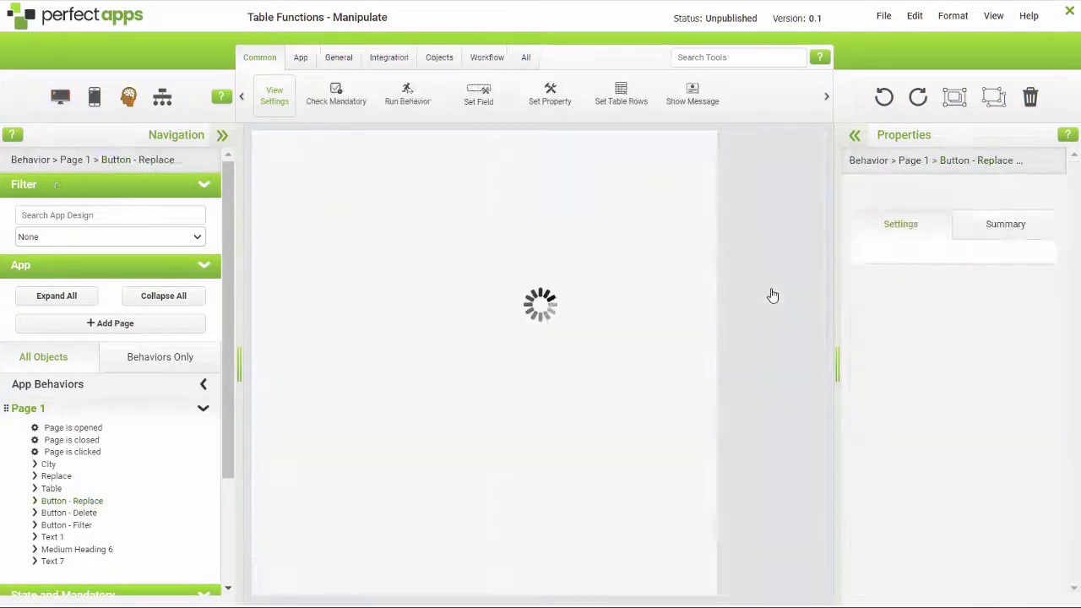
left_click(463, 254)
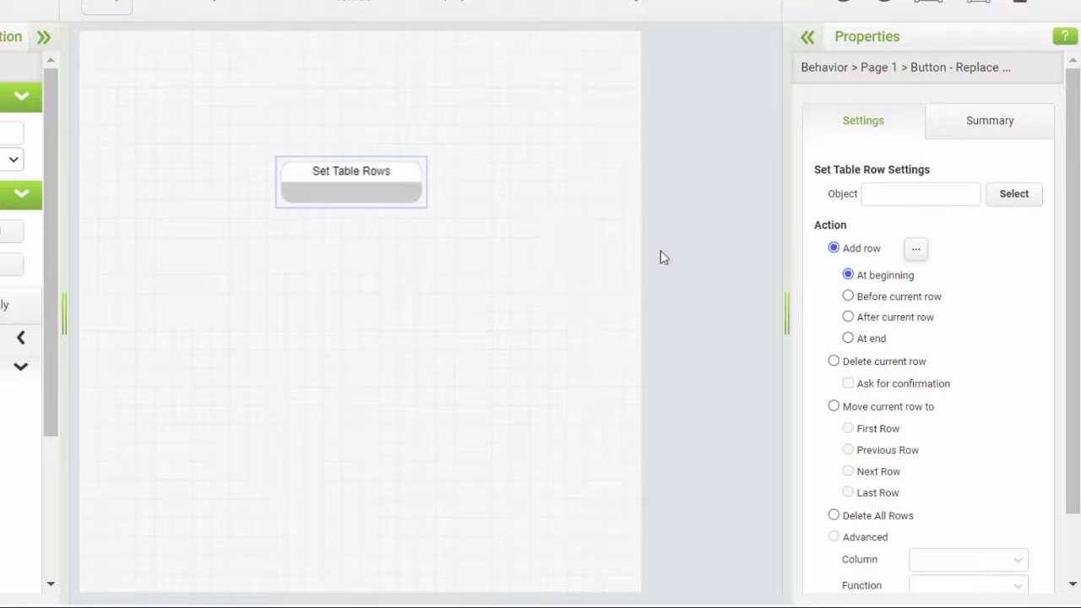
Step: Set the Set Table Rows action's target object to Page 1's Table
left_click(1004, 196)
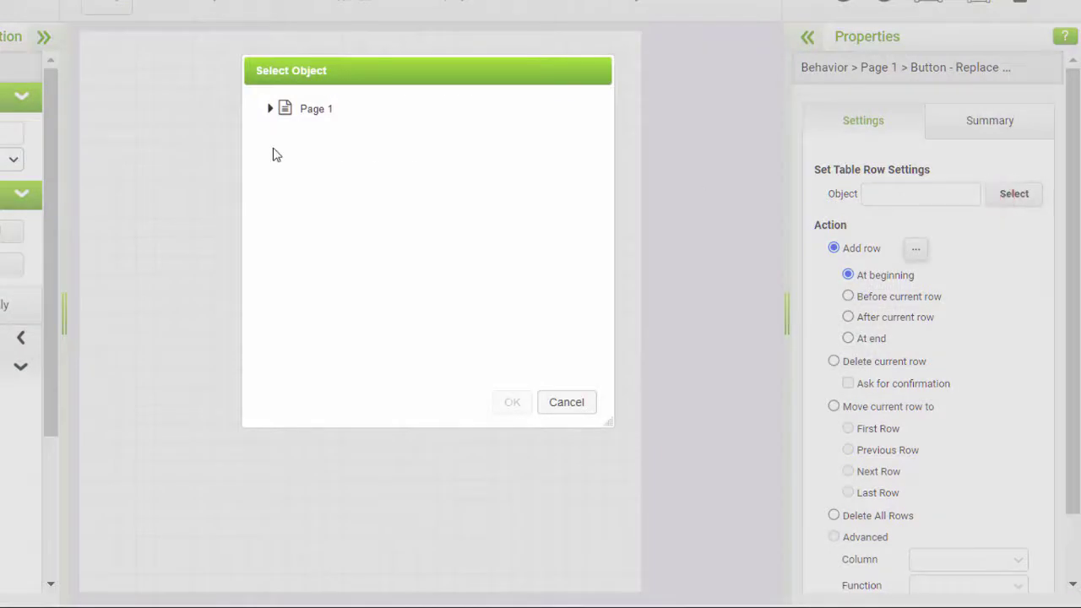
left_click(270, 108)
left_click(309, 167)
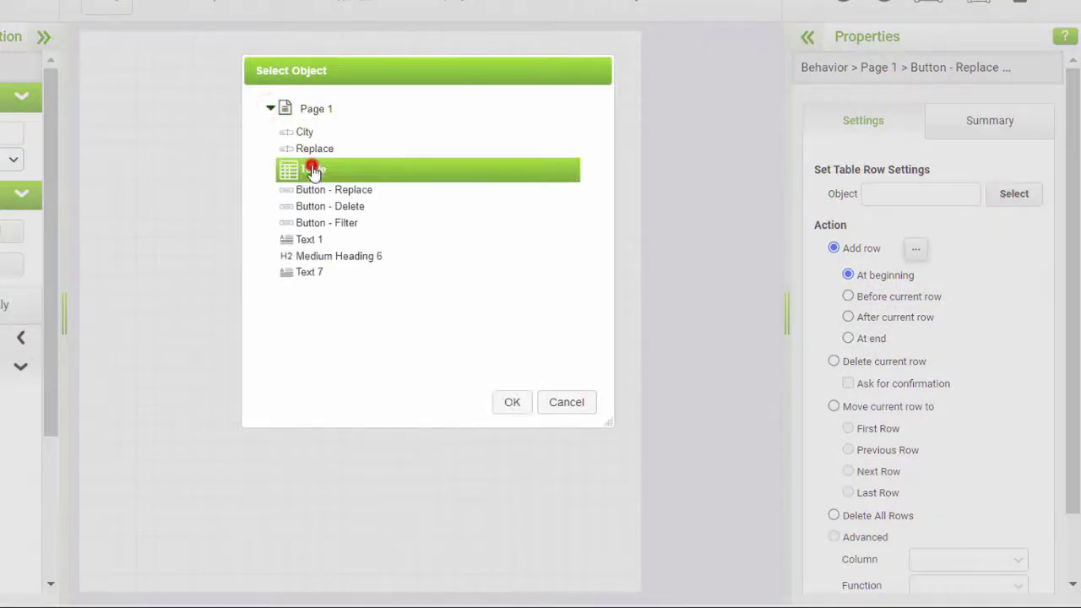
left_click(509, 403)
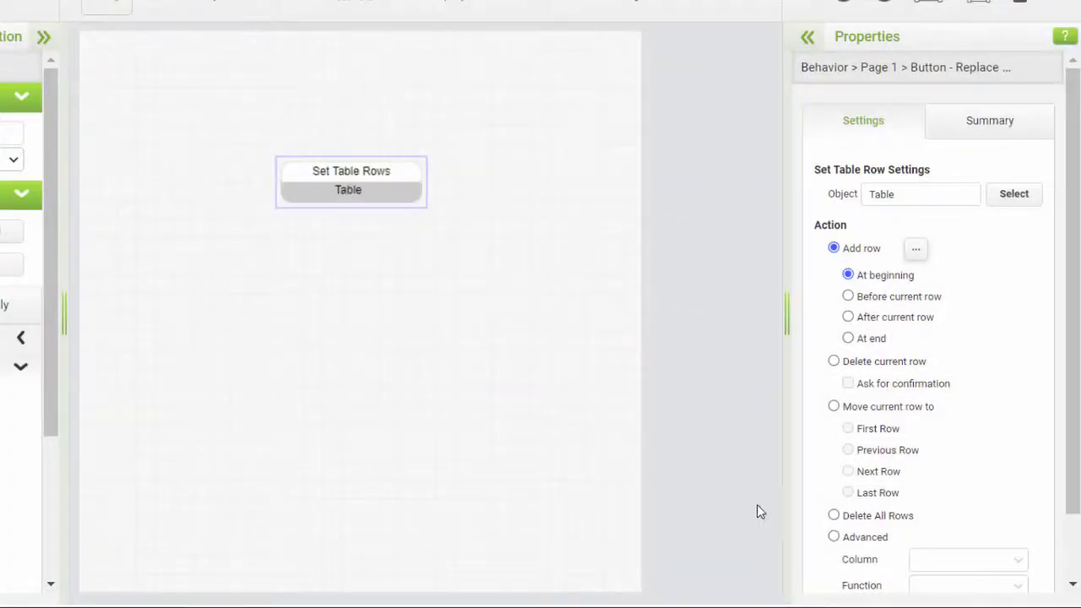
Step: Switch the rows action to Advanced with column 4 City and function Replace
left_click(834, 538)
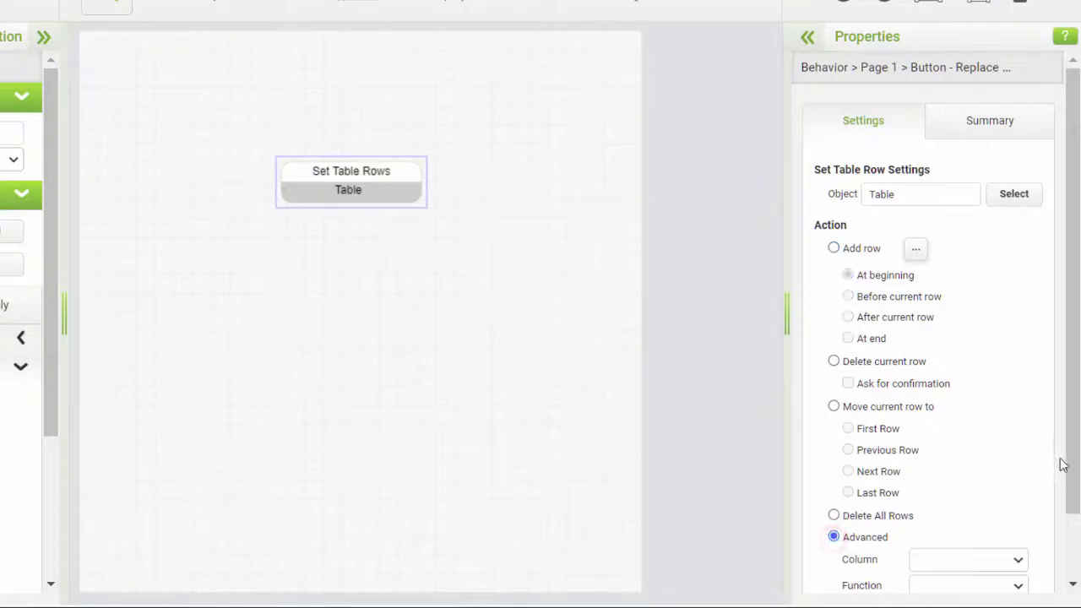
scroll(1074, 451, "down", 1)
left_click(1018, 485)
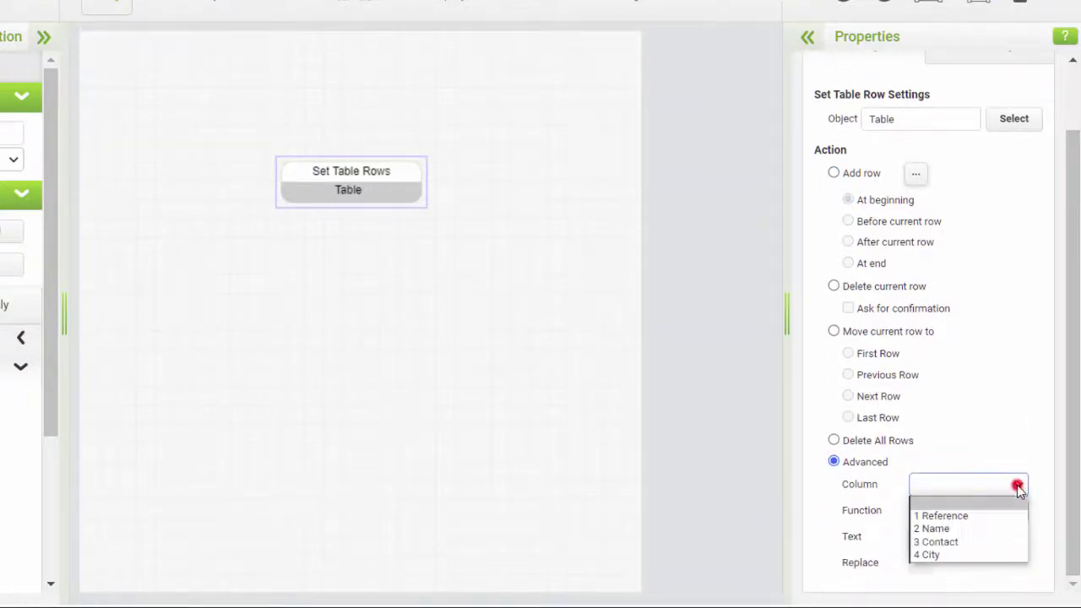
left_click(951, 556)
left_click(967, 515)
left_click(960, 570)
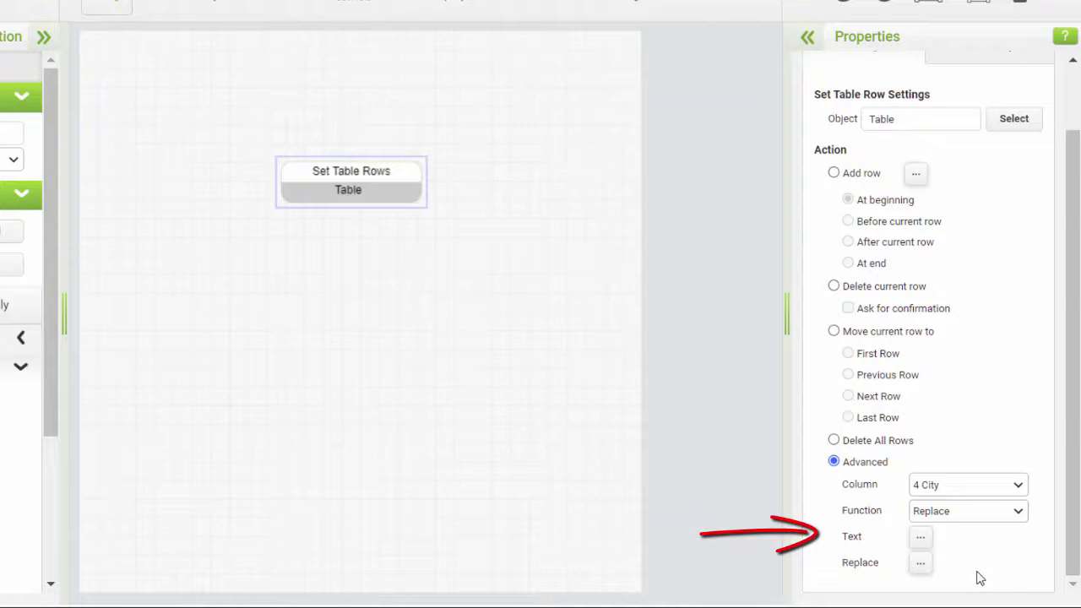
Step: Set the Replace function's search Text to the Page 1 City field
left_click(920, 537)
left_click(431, 217)
left_click(707, 239)
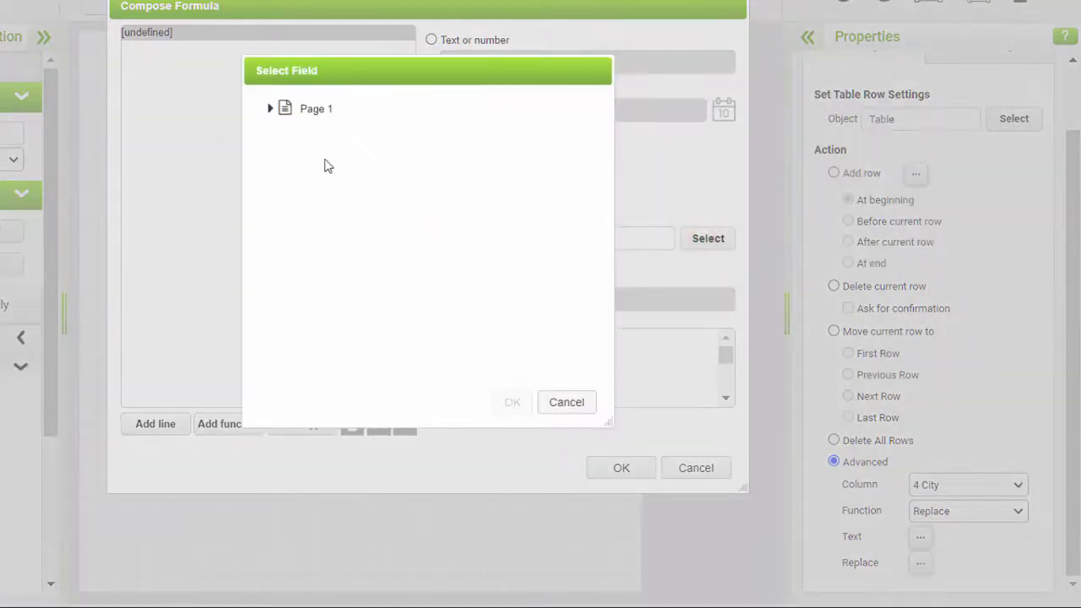
left_click(270, 110)
left_click(306, 136)
left_click(511, 402)
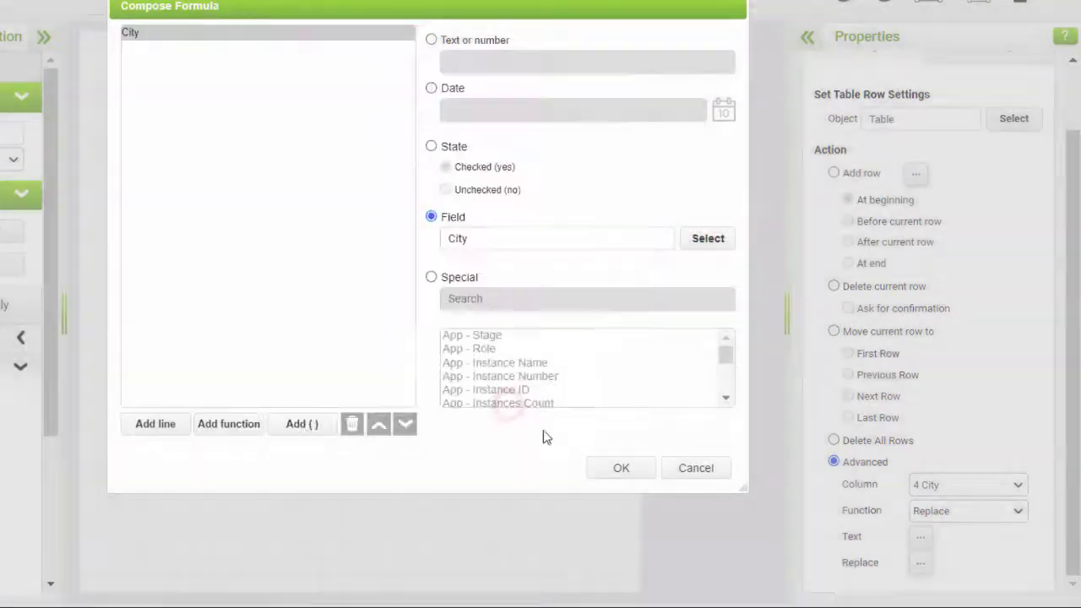
left_click(613, 469)
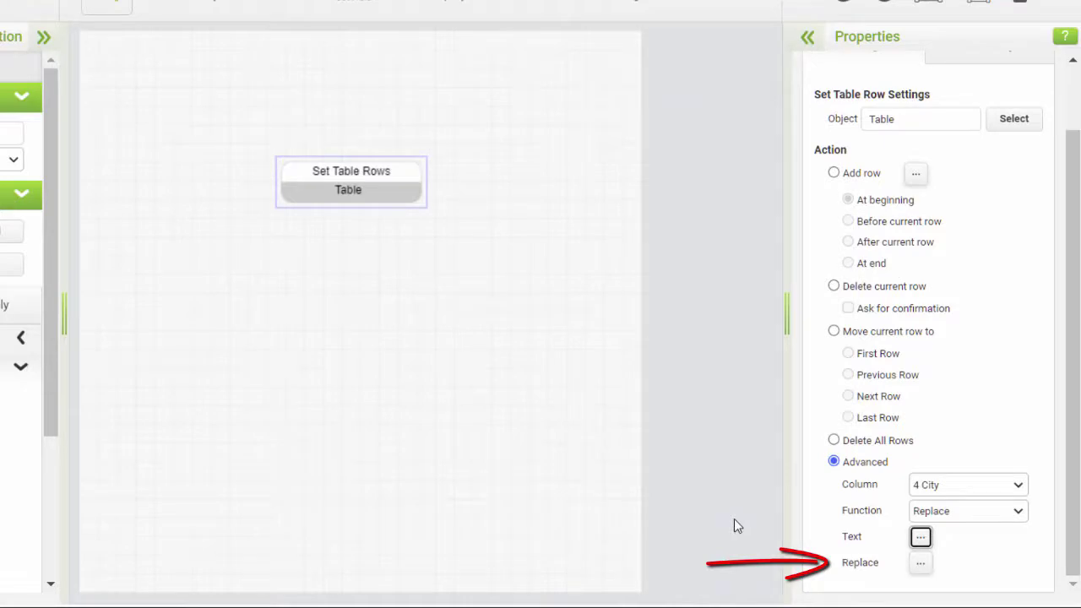
Step: Set the Replace value formula to the Page 1 Replace field
left_click(920, 563)
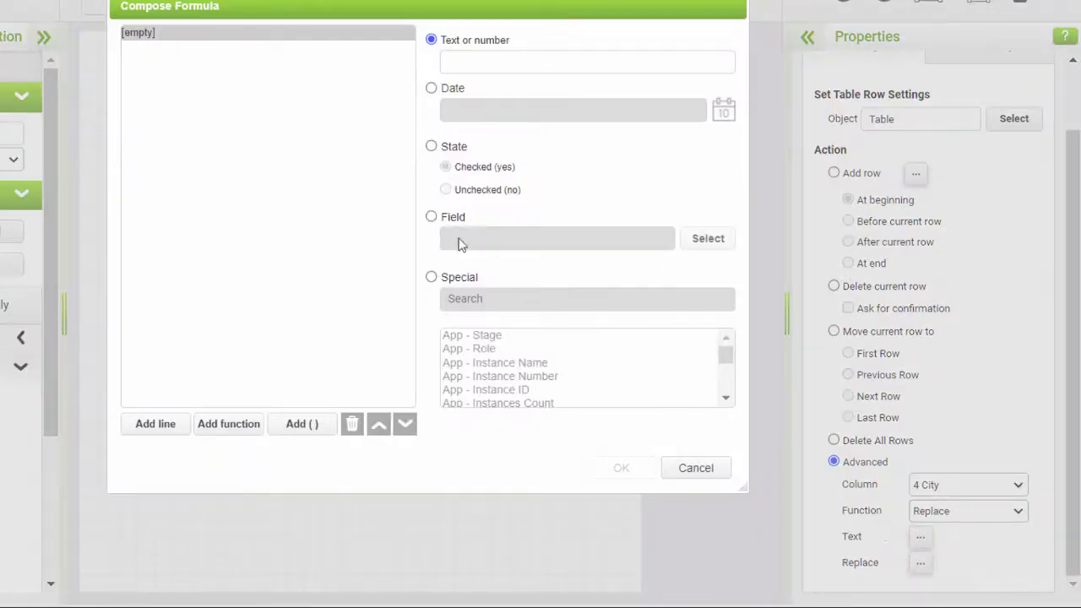
left_click(432, 217)
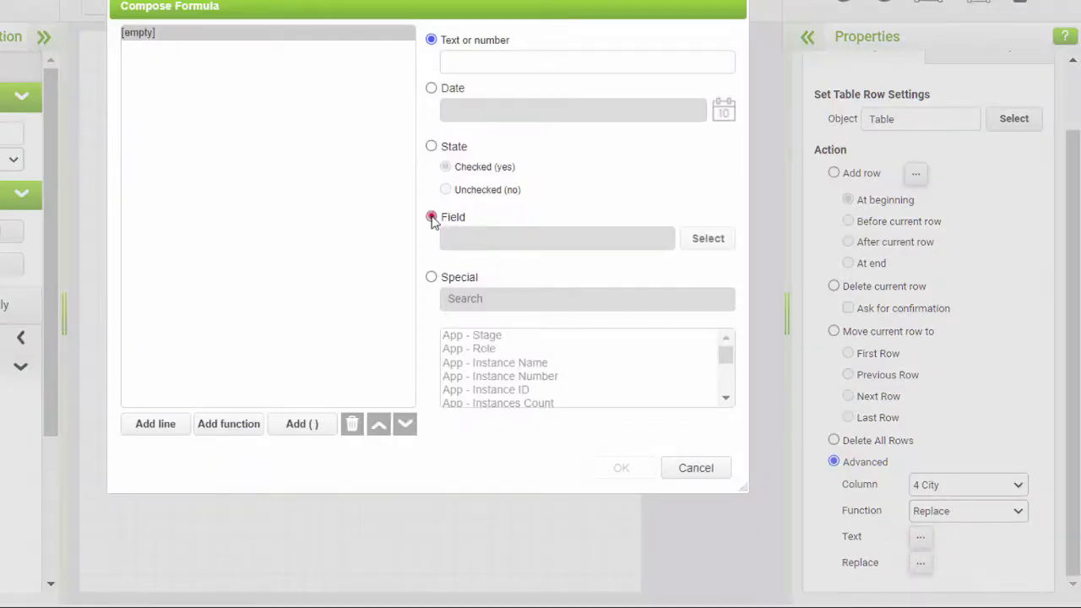
left_click(706, 240)
left_click(270, 109)
left_click(311, 152)
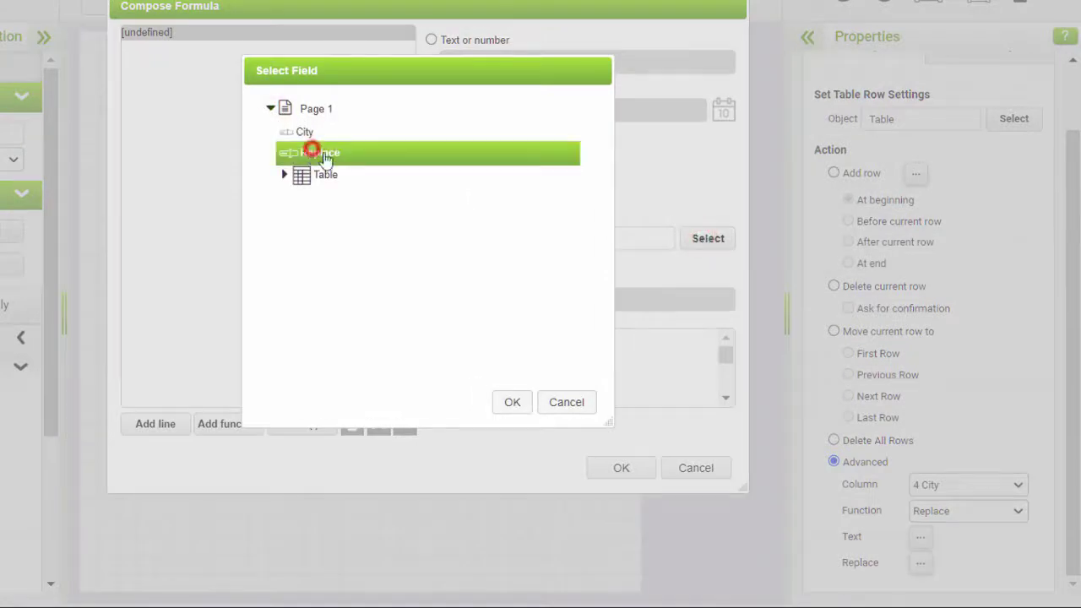
left_click(512, 403)
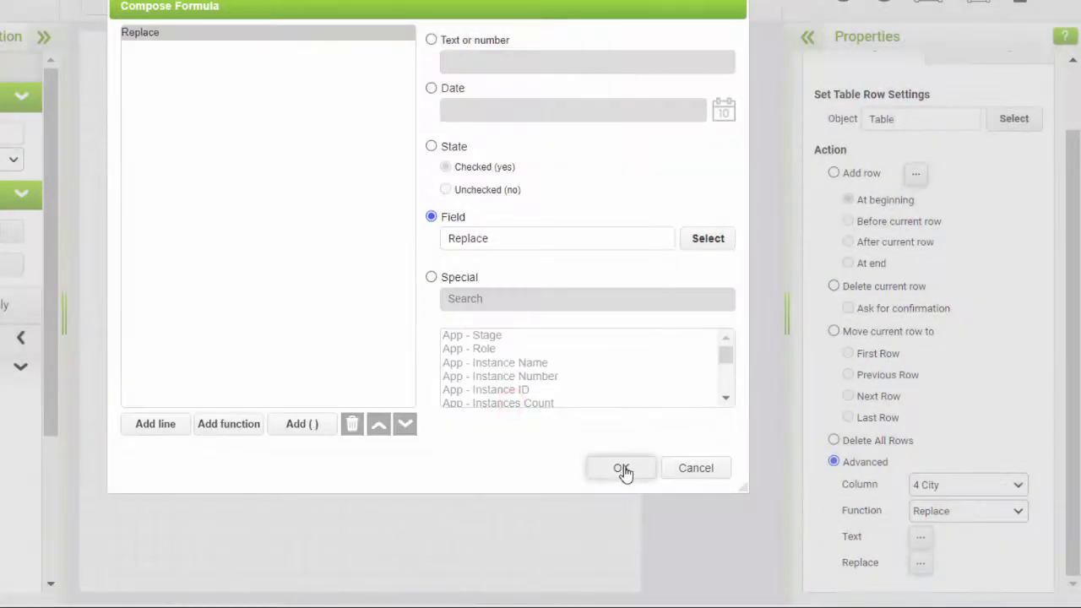
left_click(616, 468)
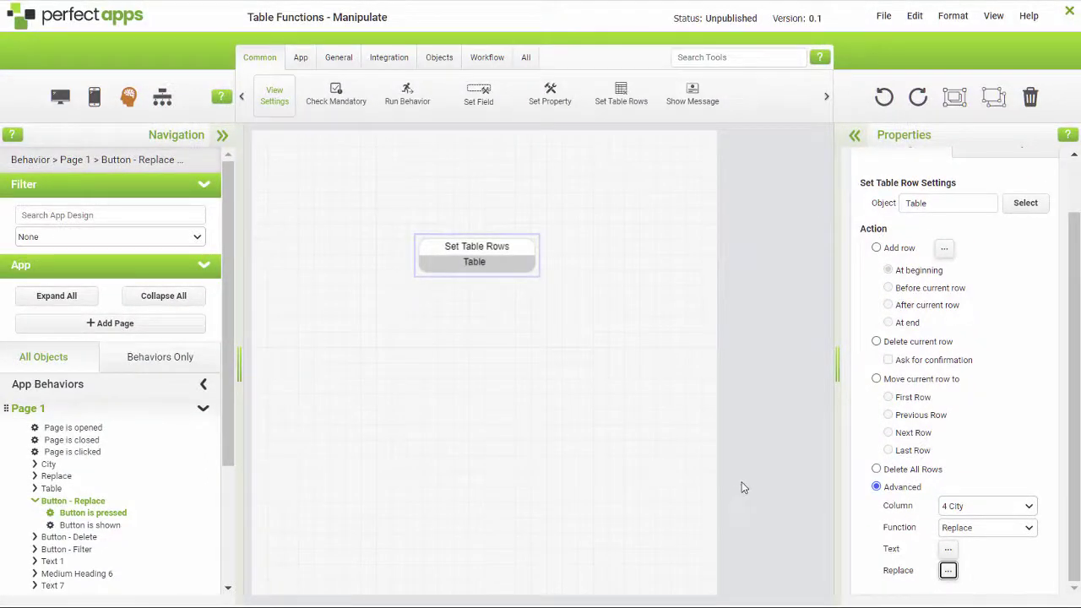
Step: Preview the app and use REPLACE to change city Madrid to ABC123 in the table
left_click(885, 24)
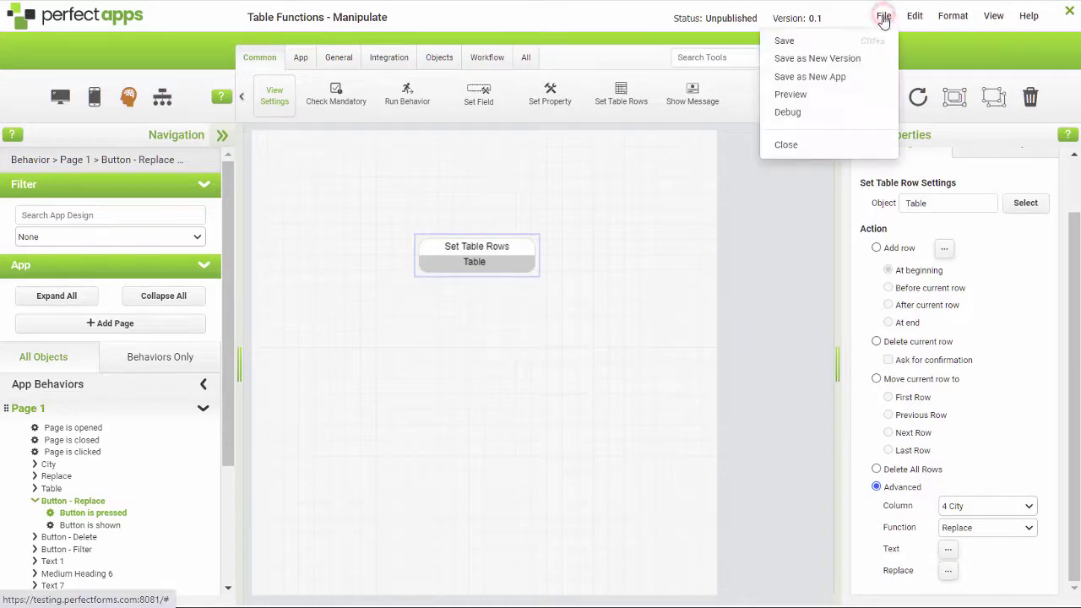
left_click(824, 98)
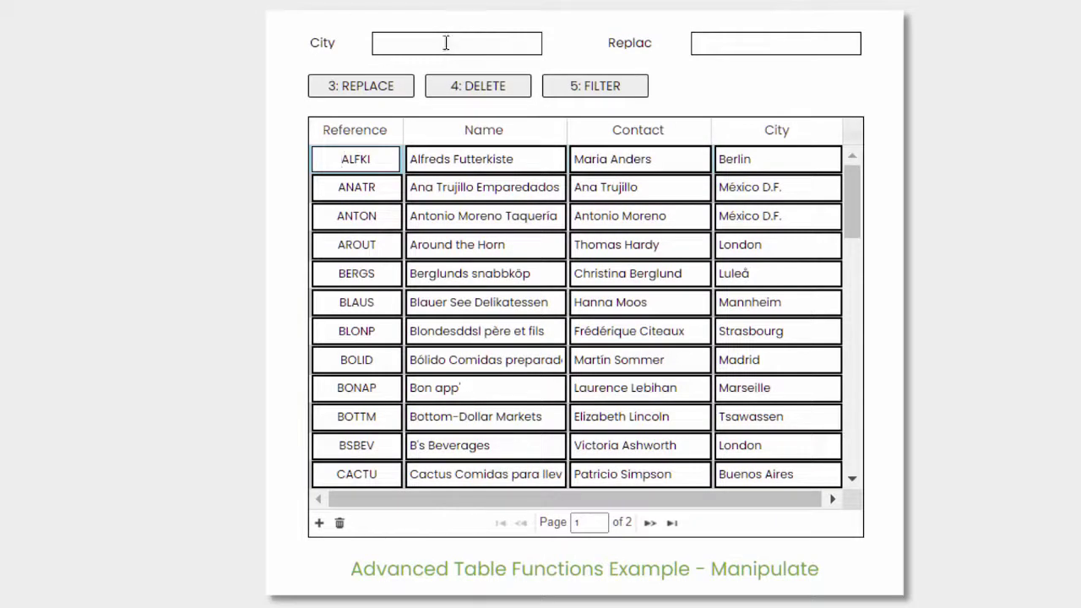
left_click(446, 42)
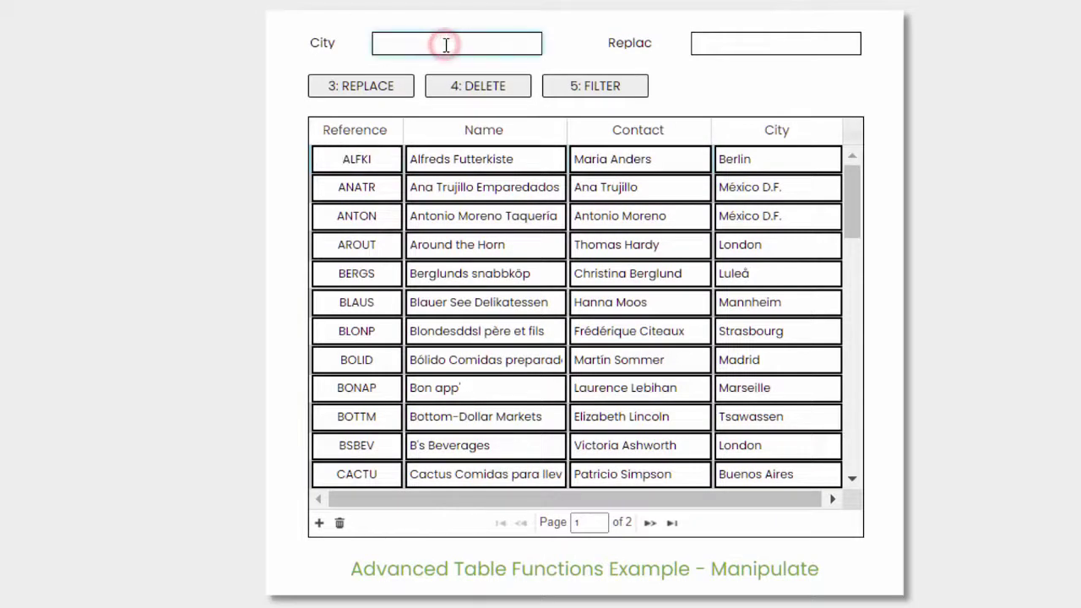
type("Madrid")
key("Return")
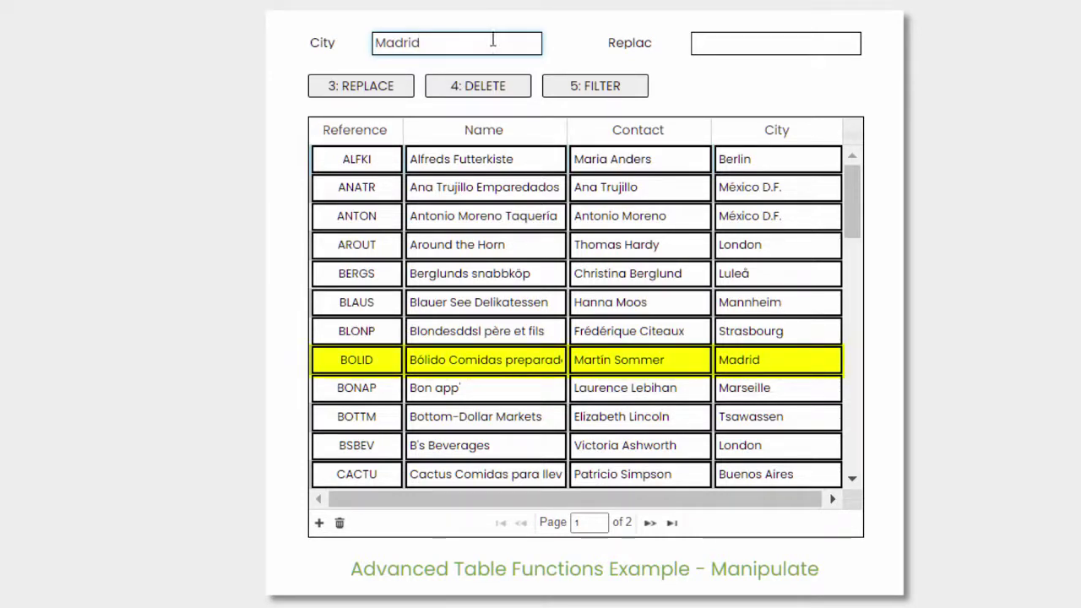
left_click(737, 39)
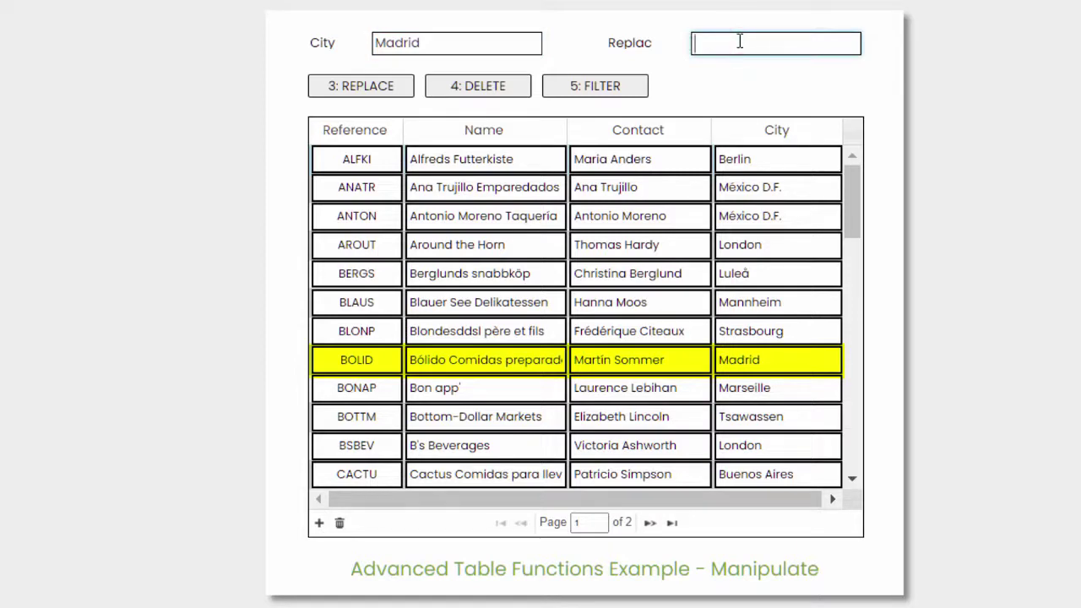
type("ABC123")
left_click(360, 86)
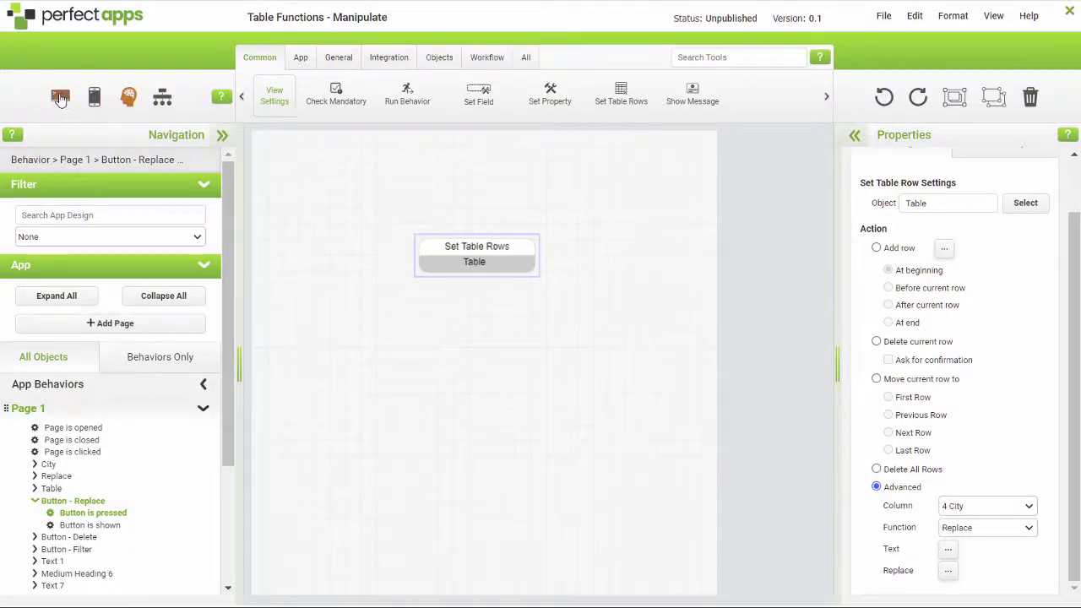
Step: Return to the Page 1 layout design view
left_click(60, 98)
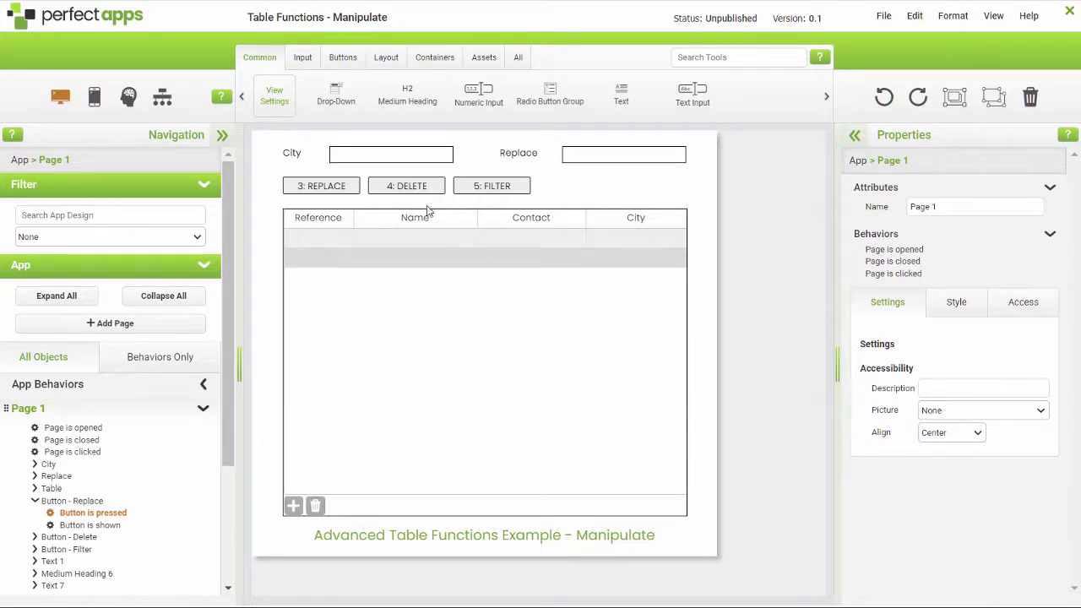
Step: Open the Set Table Rows action in the DELETE button's pressed behavior
left_click(409, 188)
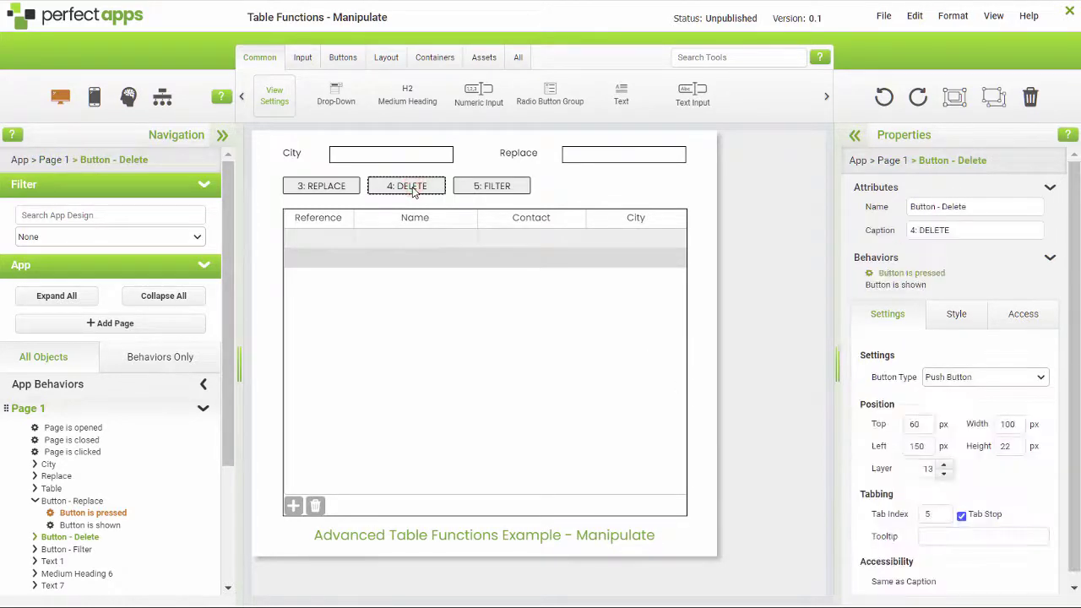
double_click(886, 273)
left_click(506, 265)
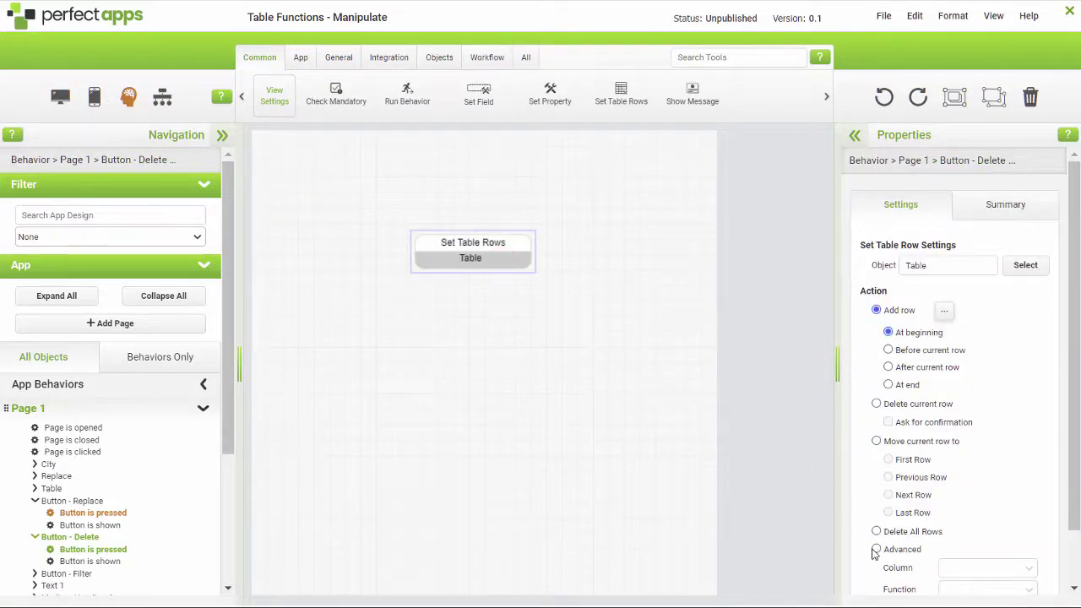
Step: Set the rows action to Advanced with column 4 City and function Delete
left_click(877, 550)
scroll(1055, 464, "down", 1)
left_click(1028, 505)
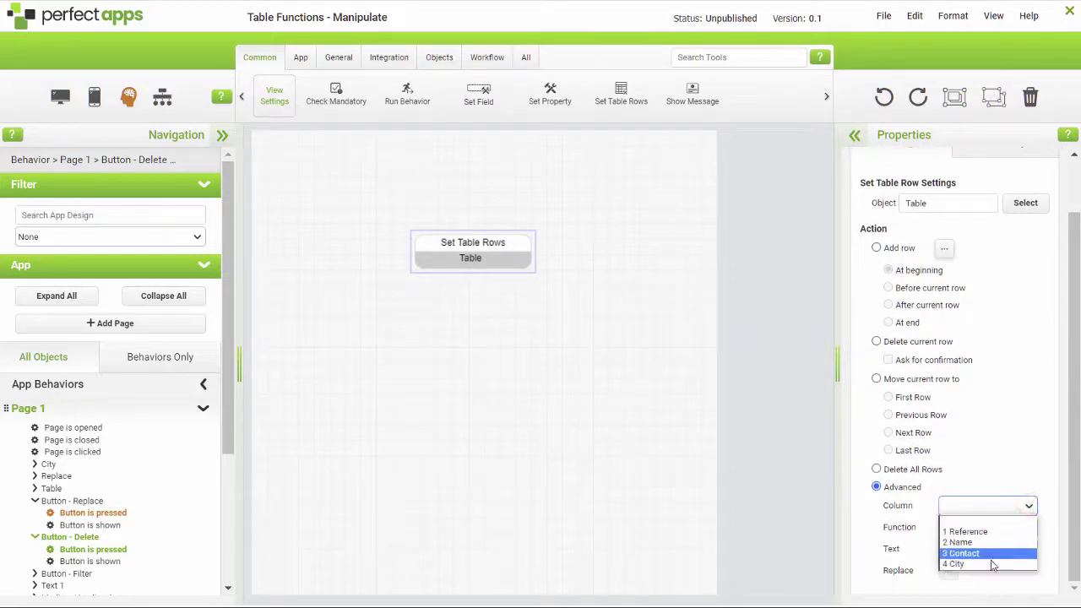
left_click(988, 567)
left_click(1028, 527)
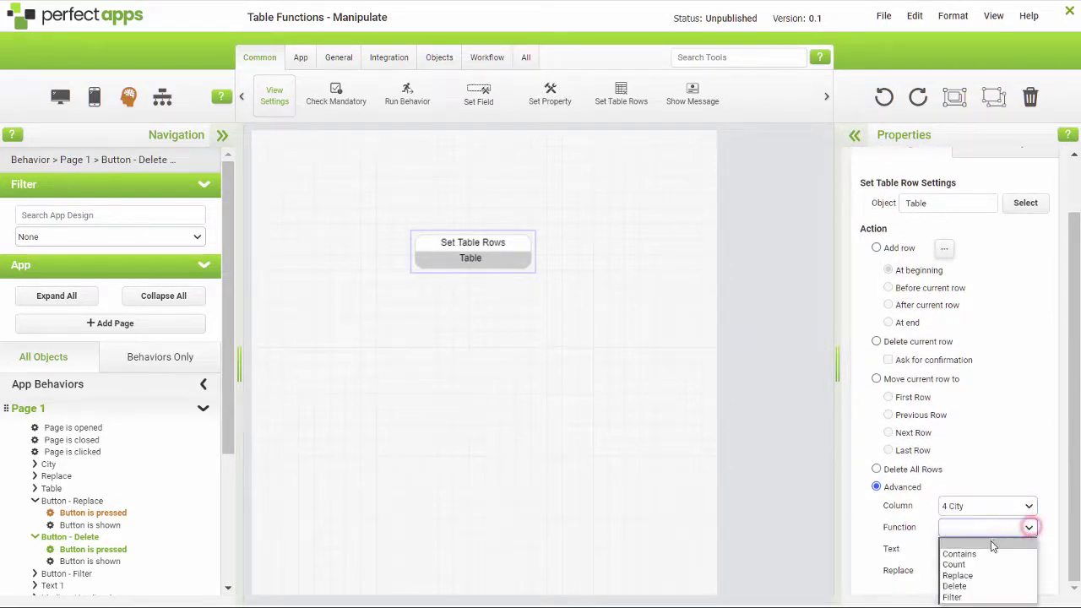
left_click(980, 585)
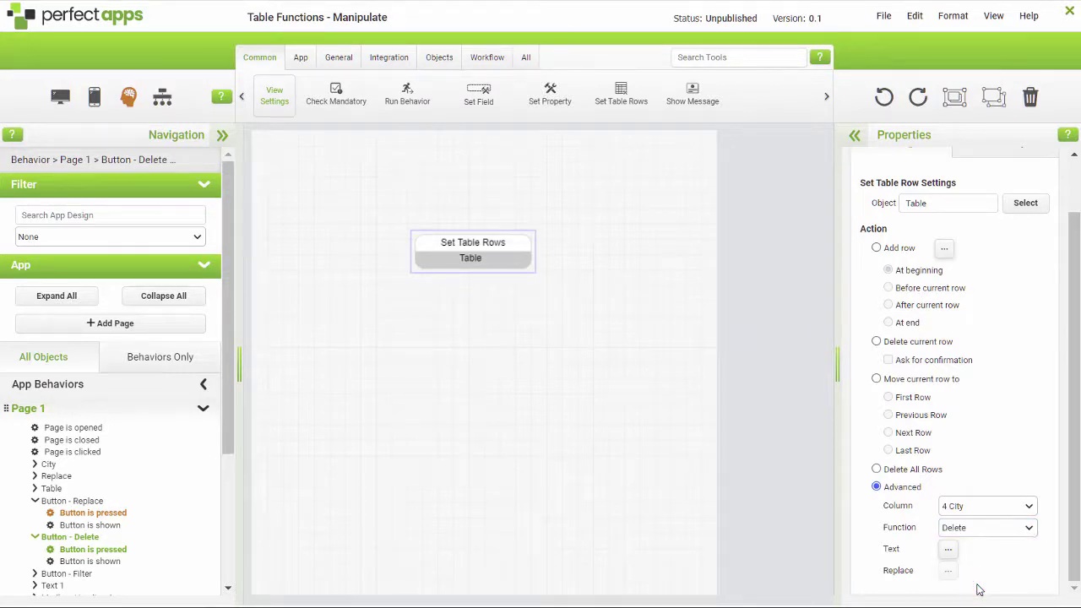
Step: Set the Delete function's Text formula to the Page 1 City field
left_click(947, 549)
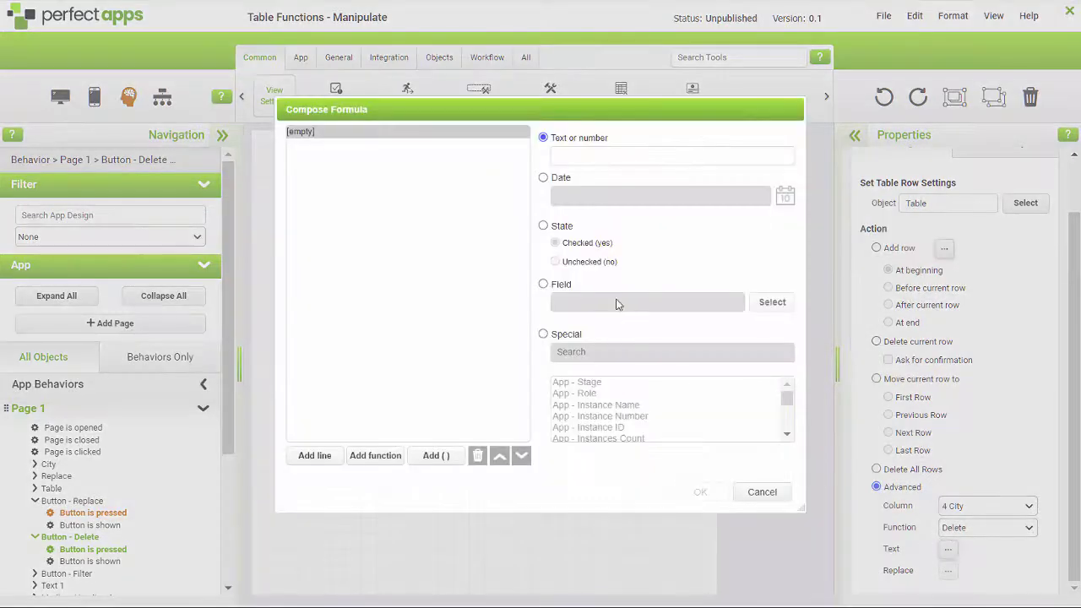
left_click(543, 285)
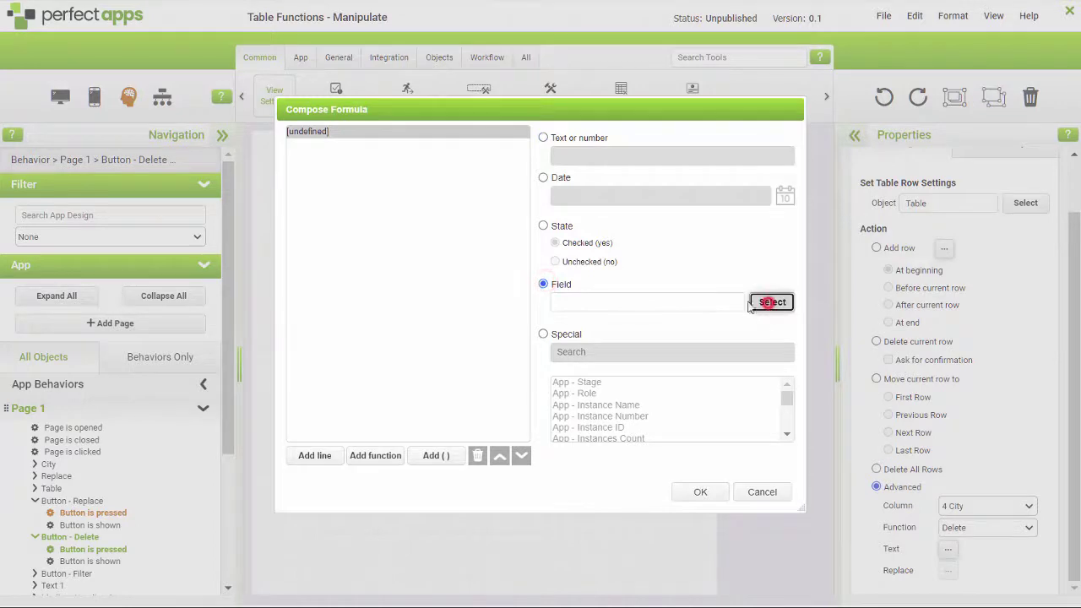
left_click(770, 302)
left_click(410, 195)
left_click(439, 217)
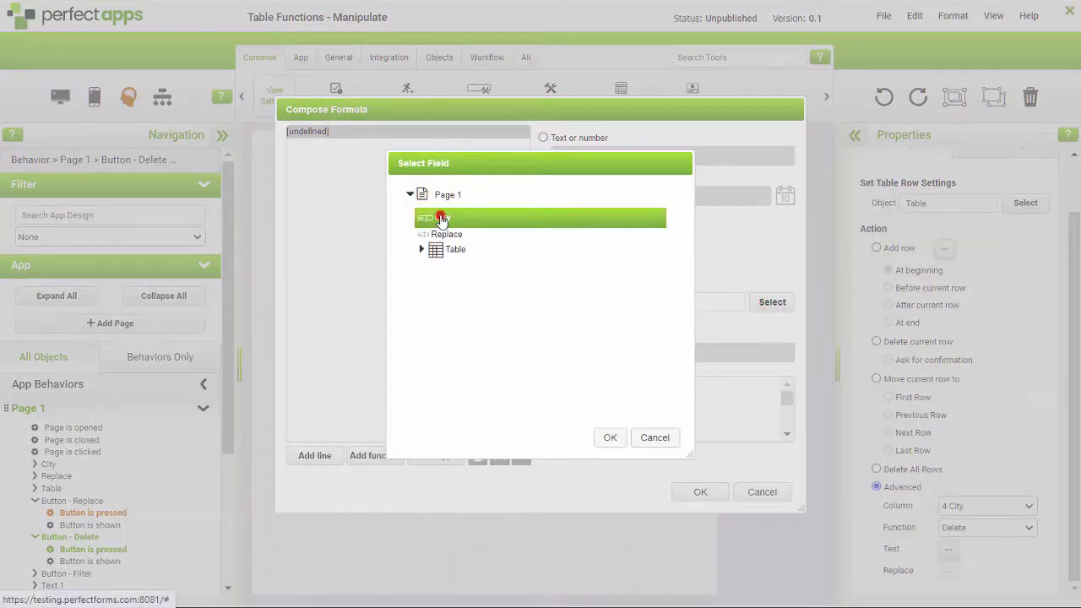
left_click(610, 437)
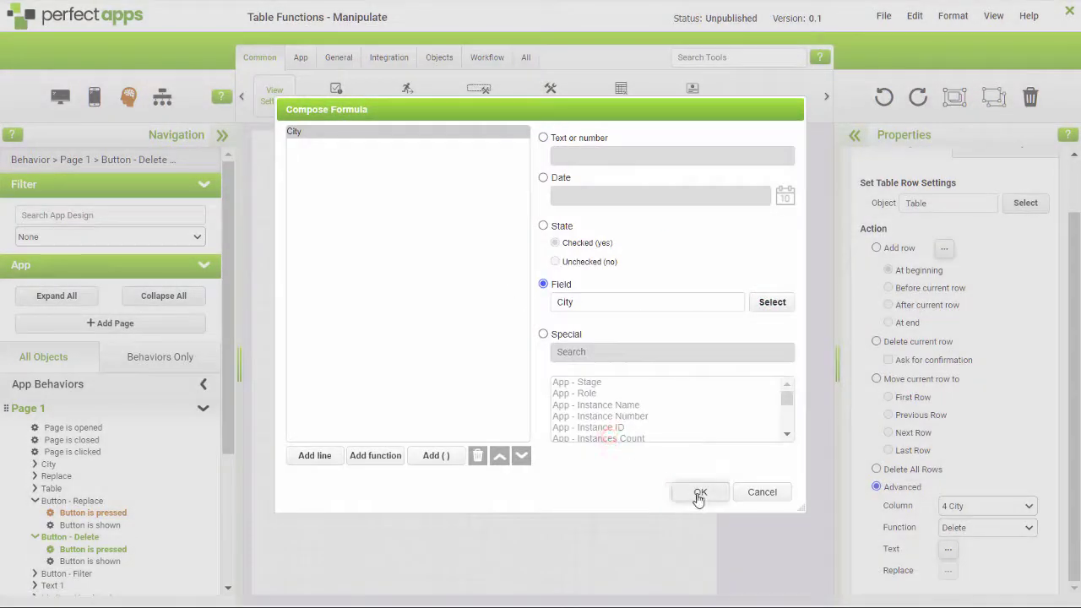
left_click(700, 493)
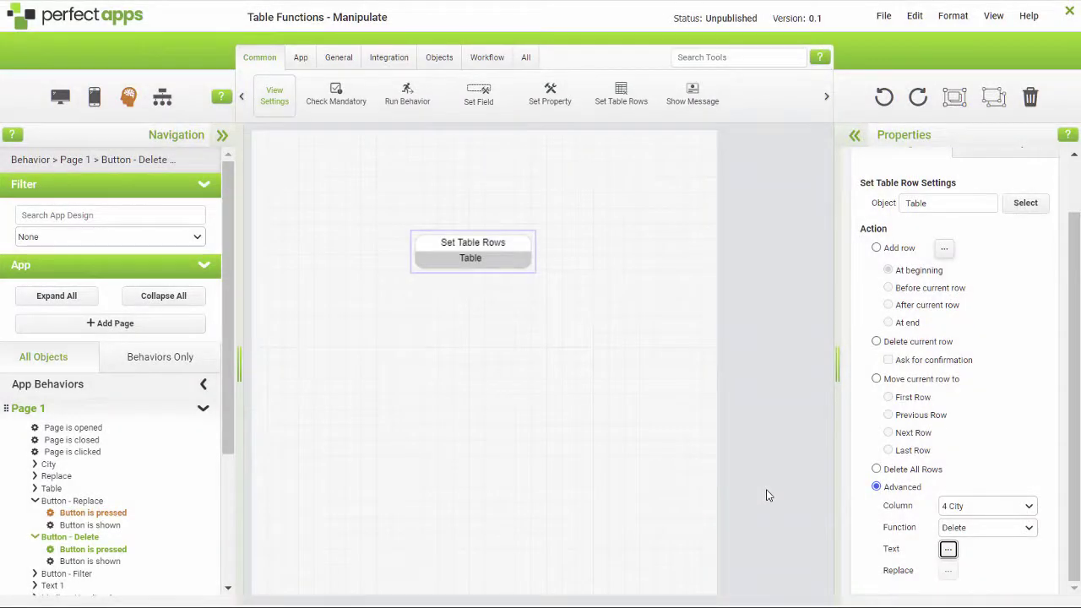
Step: Preview the app, enter Madrid as the city, and delete its row with DELETE
left_click(882, 16)
left_click(811, 96)
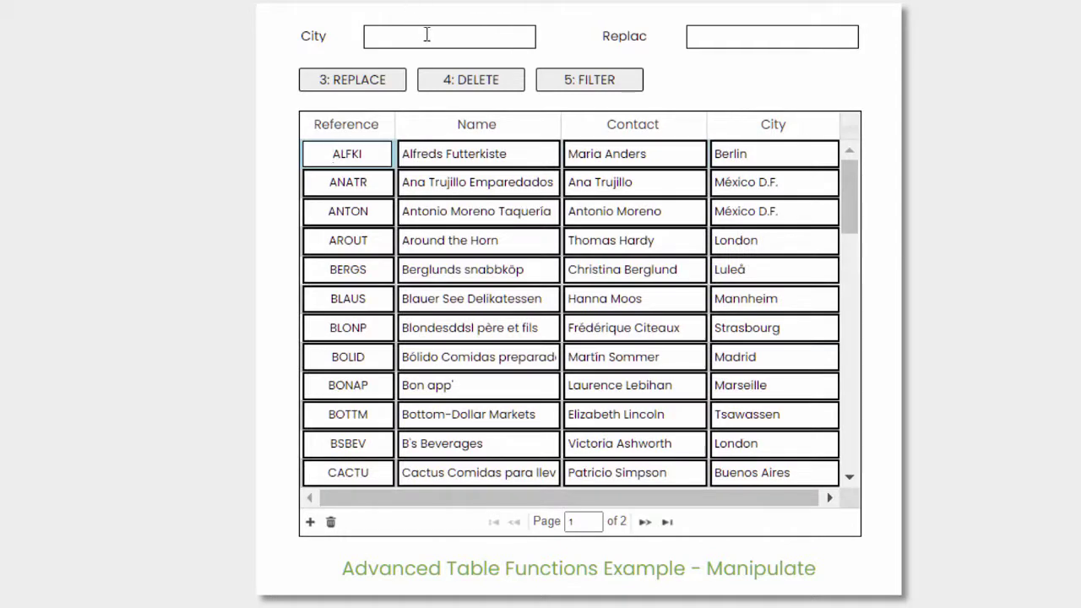
left_click(425, 34)
type("Madrid")
key("Tab")
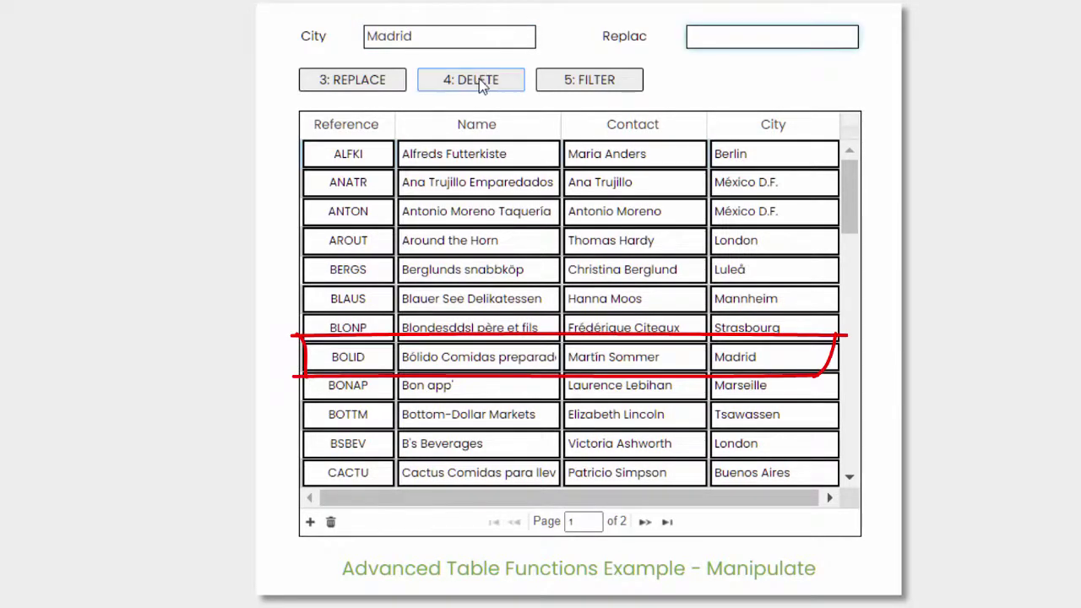
left_click(479, 79)
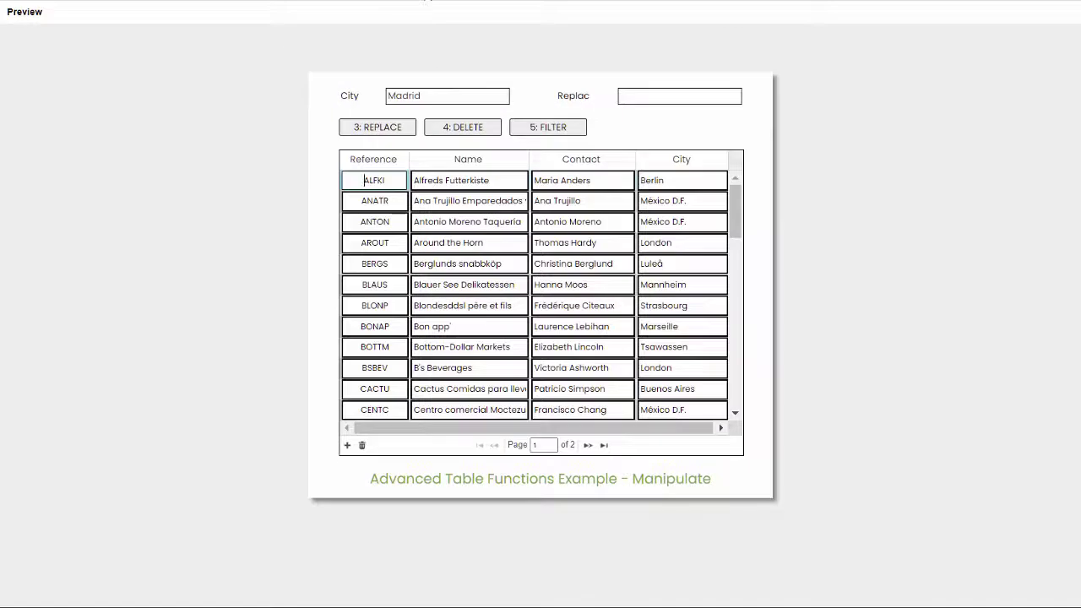
Step: Leave the preview and open the FILTER button's Set Table Rows action settings
key("Escape")
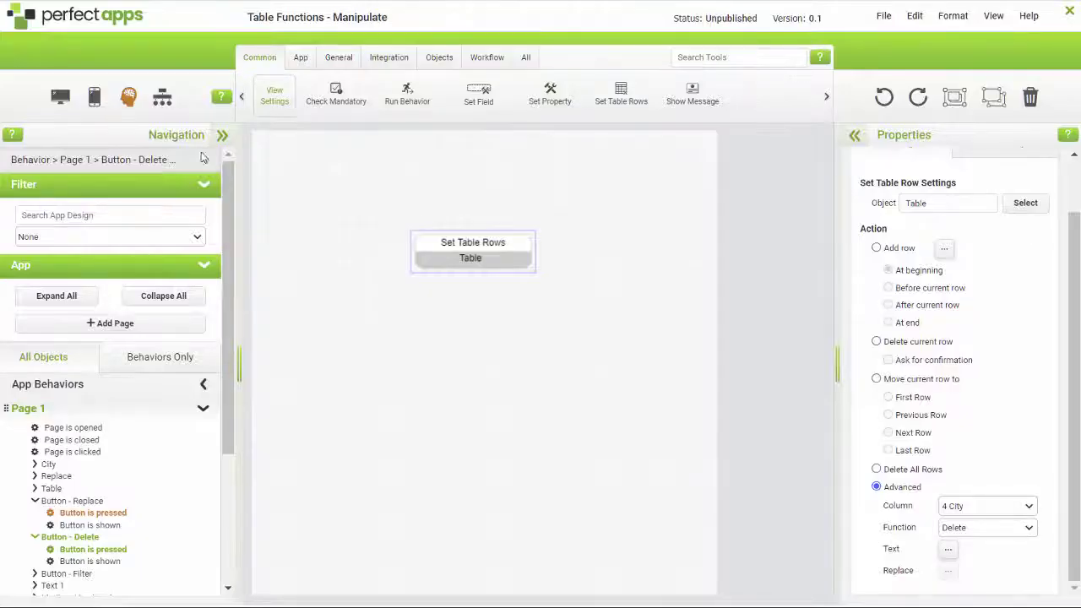
left_click(60, 96)
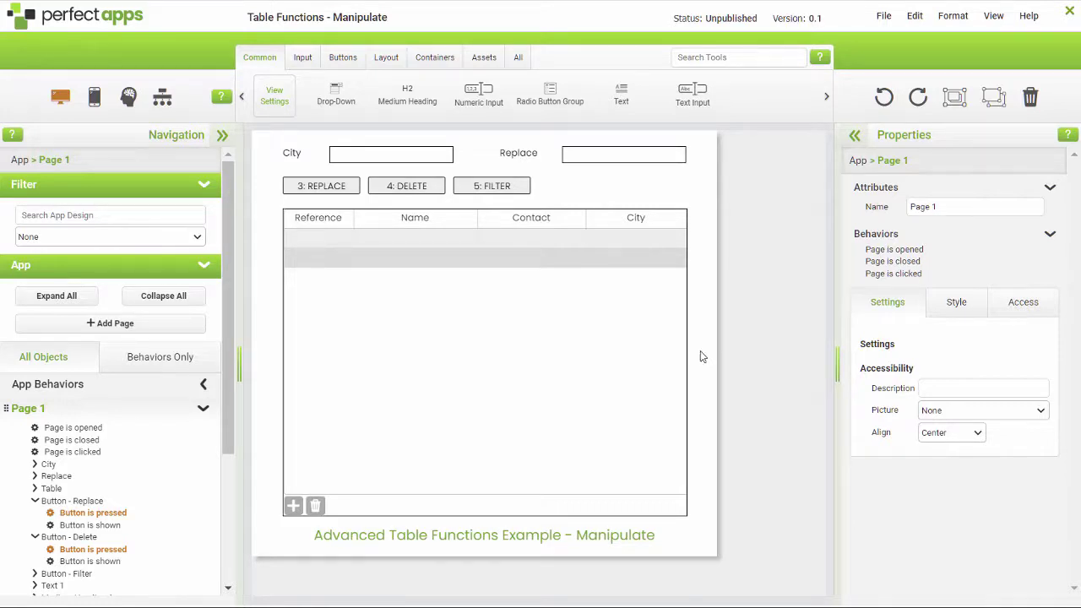
left_click(484, 187)
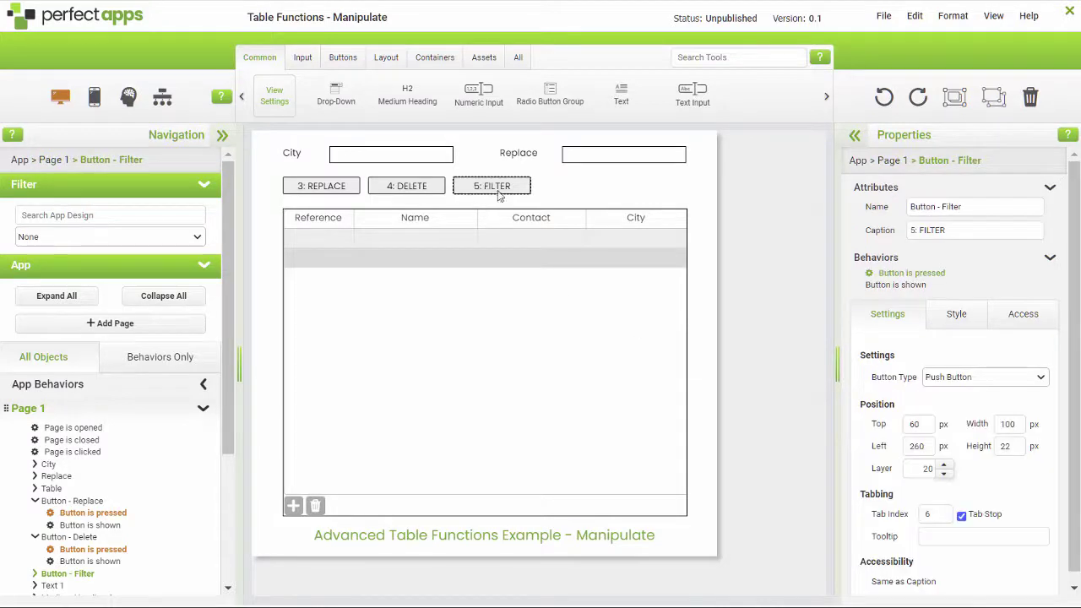
double_click(883, 273)
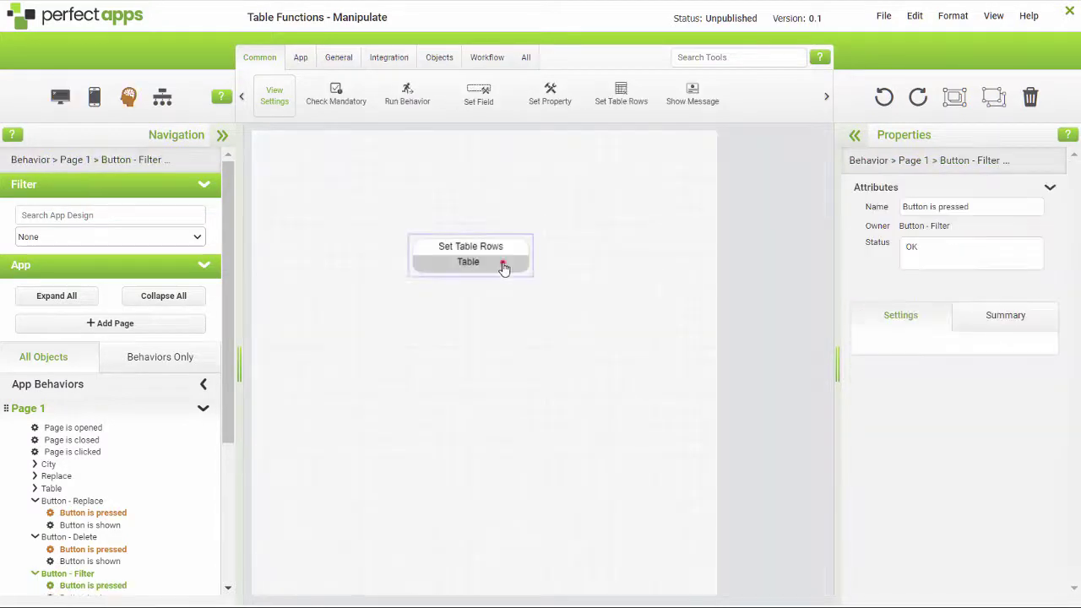
left_click(504, 268)
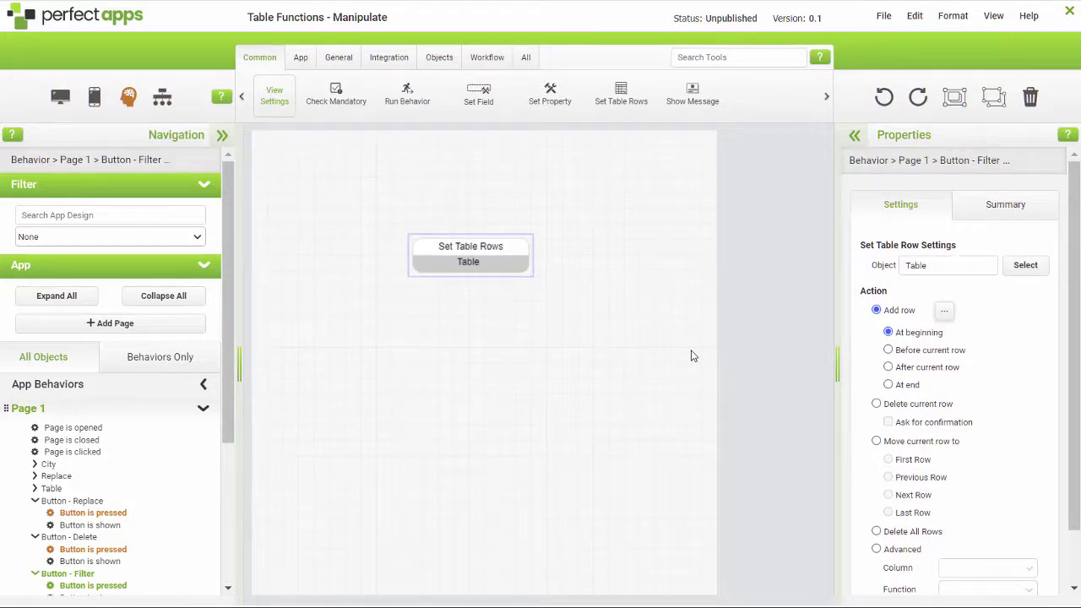
Step: Choose Advanced, column 4 City and function Filter for the FILTER rows action
left_click(877, 550)
scroll(1067, 507, "down", 1)
left_click(1027, 506)
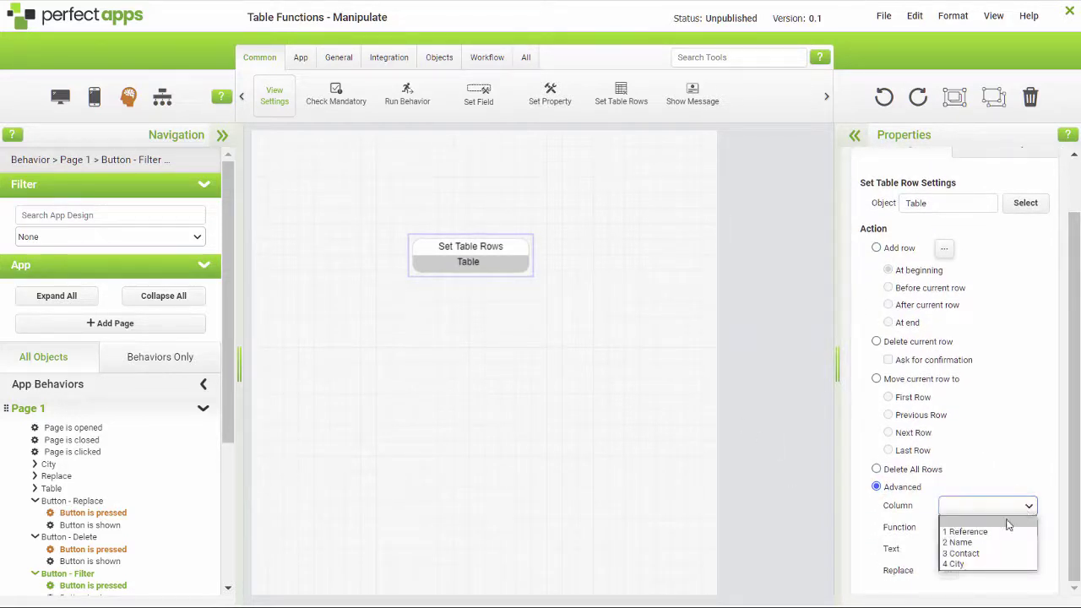
left_click(990, 563)
left_click(1025, 527)
left_click(972, 596)
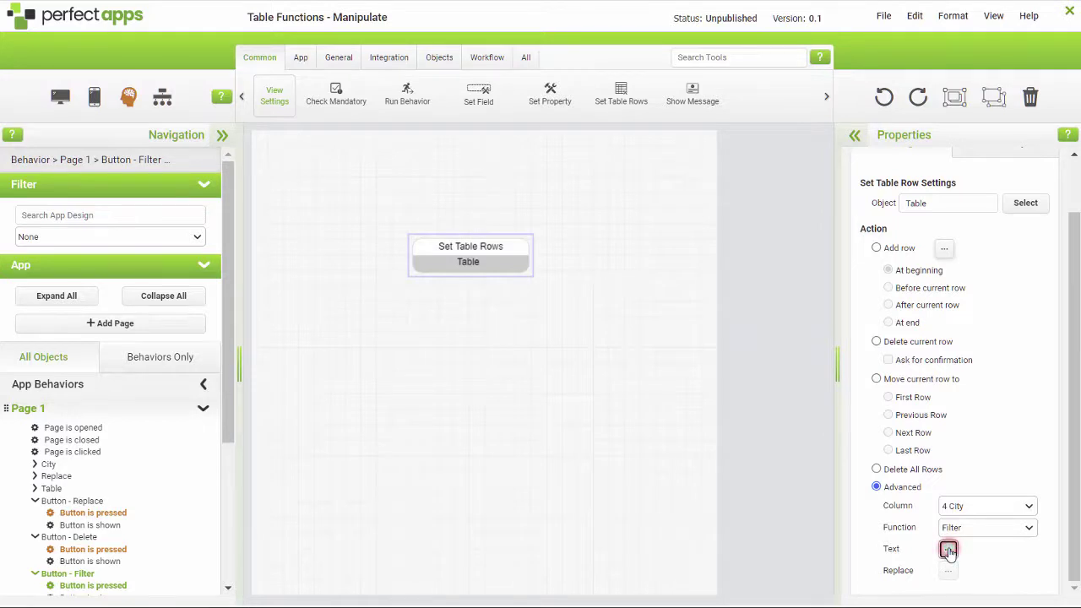
Step: Set the Filter function's Text formula to the City field from Page 1
left_click(948, 550)
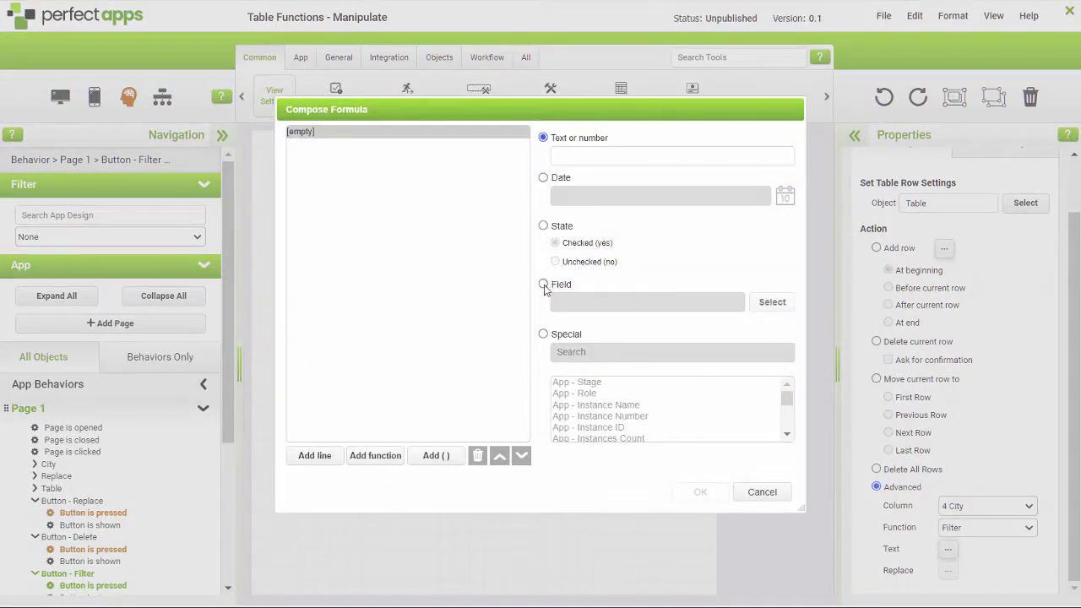
left_click(544, 285)
left_click(760, 304)
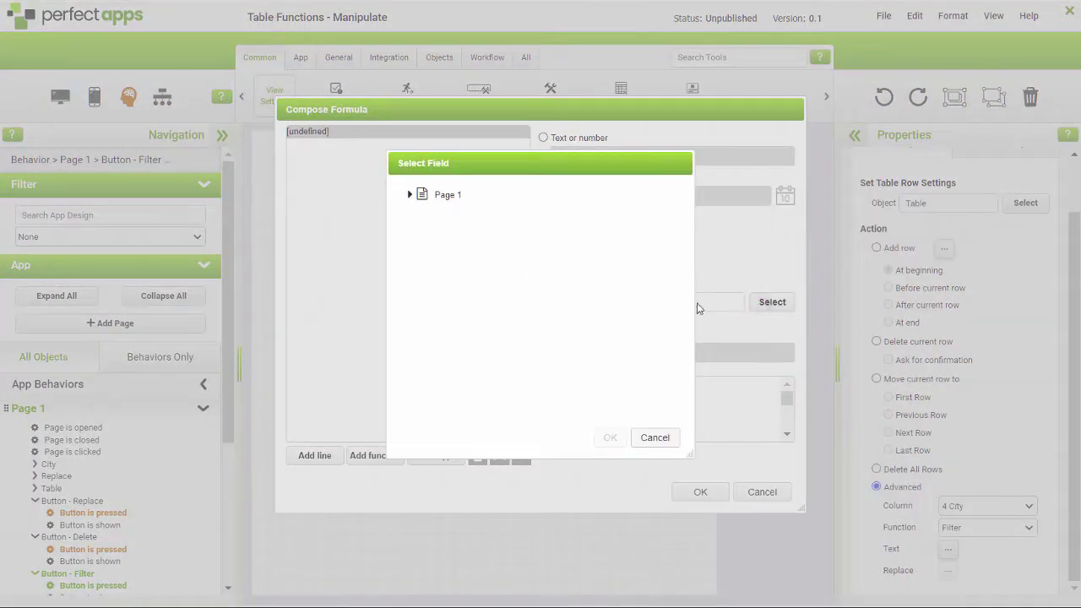
left_click(410, 196)
left_click(441, 218)
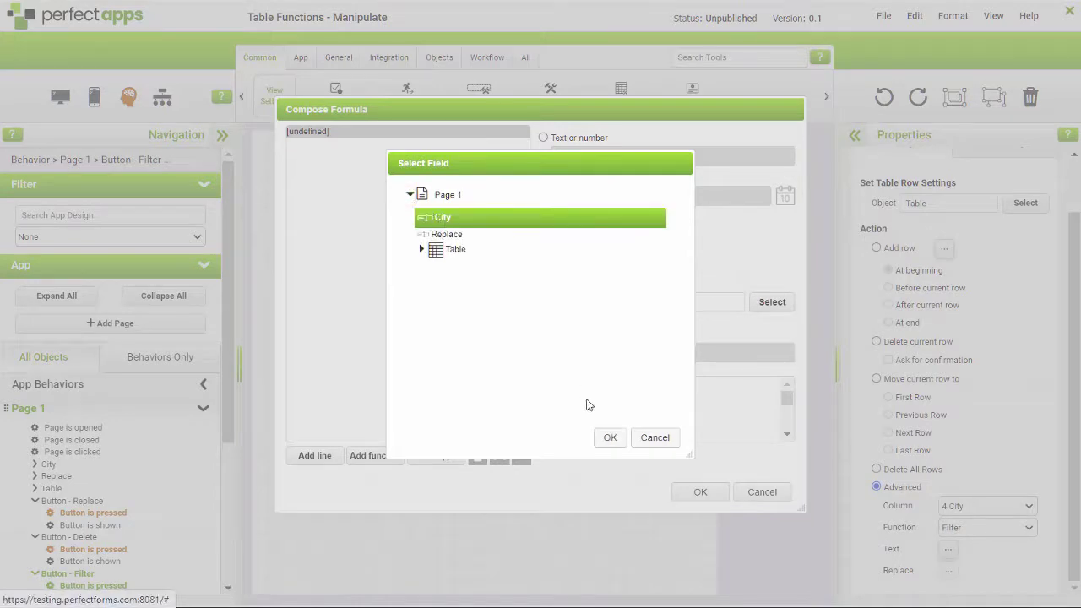
left_click(610, 437)
left_click(700, 493)
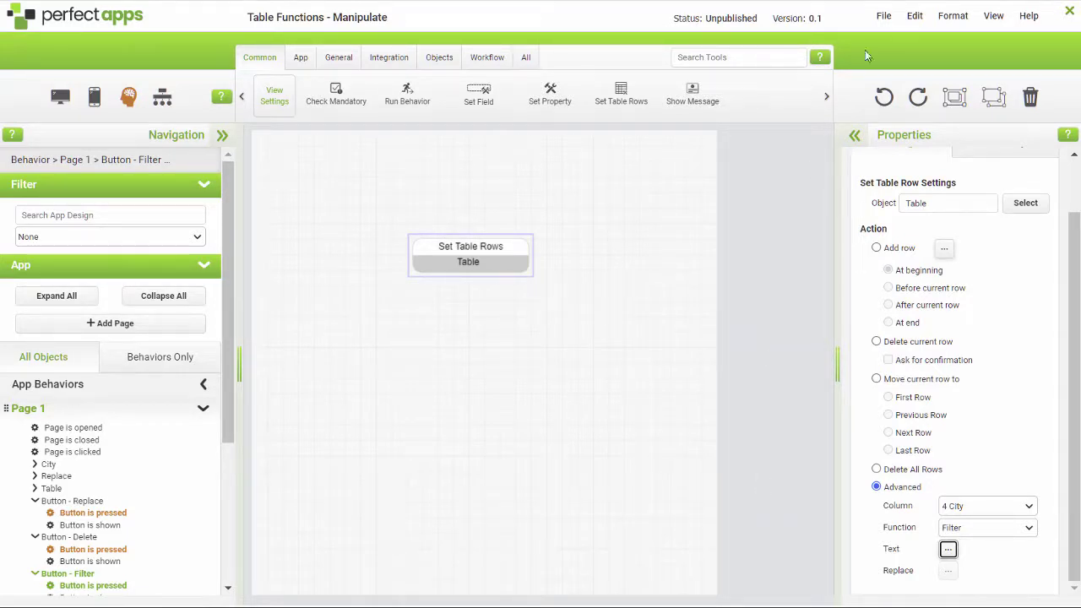
left_click(882, 16)
Step: Launch the app preview and filter the table on London, leaving six London rows
left_click(784, 40)
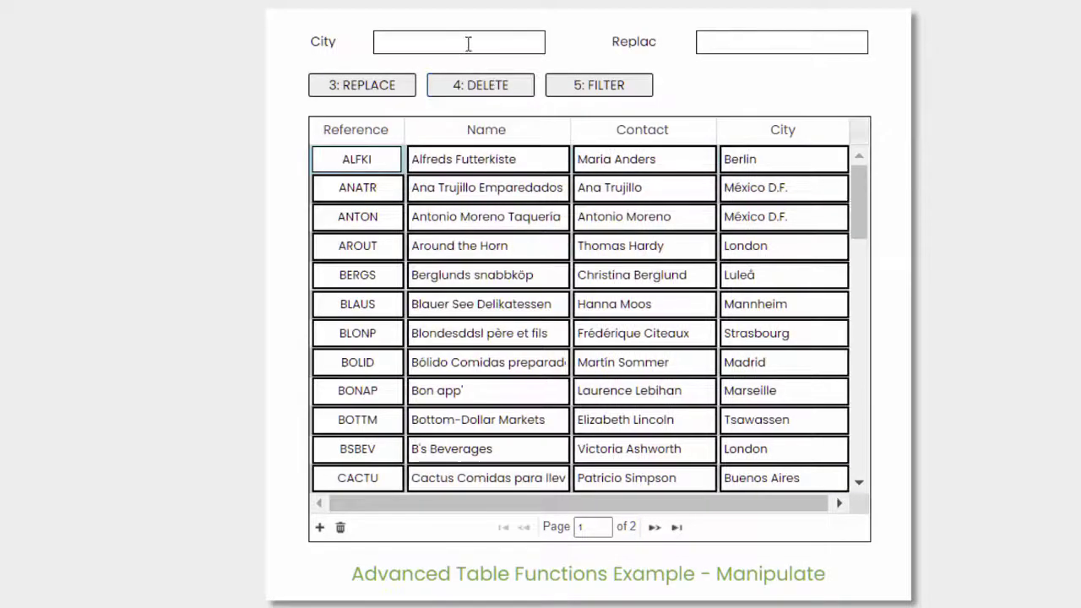
left_click(467, 41)
type("London")
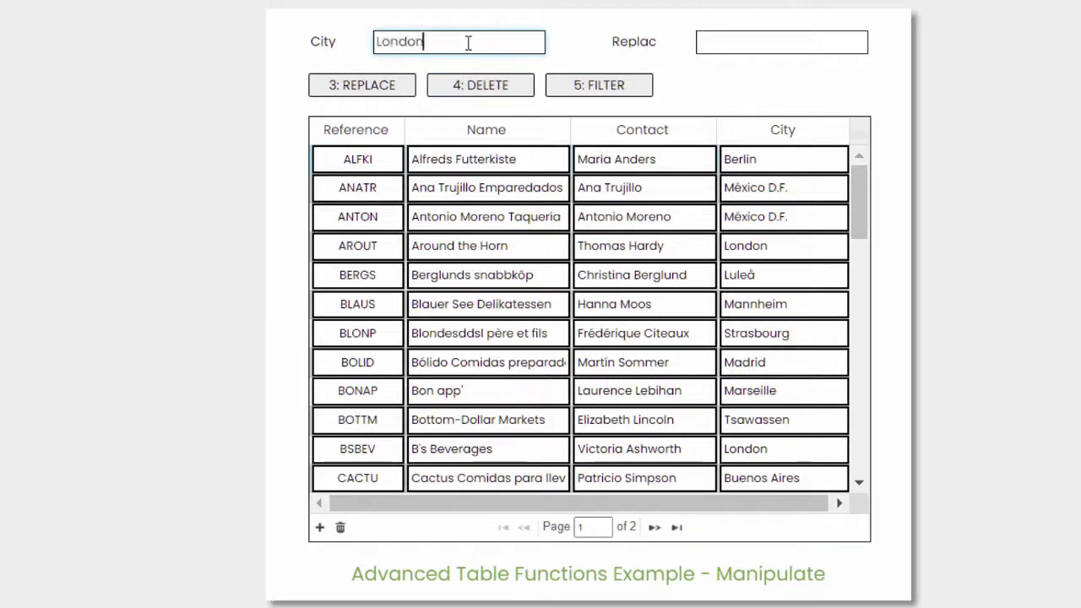
key("Tab")
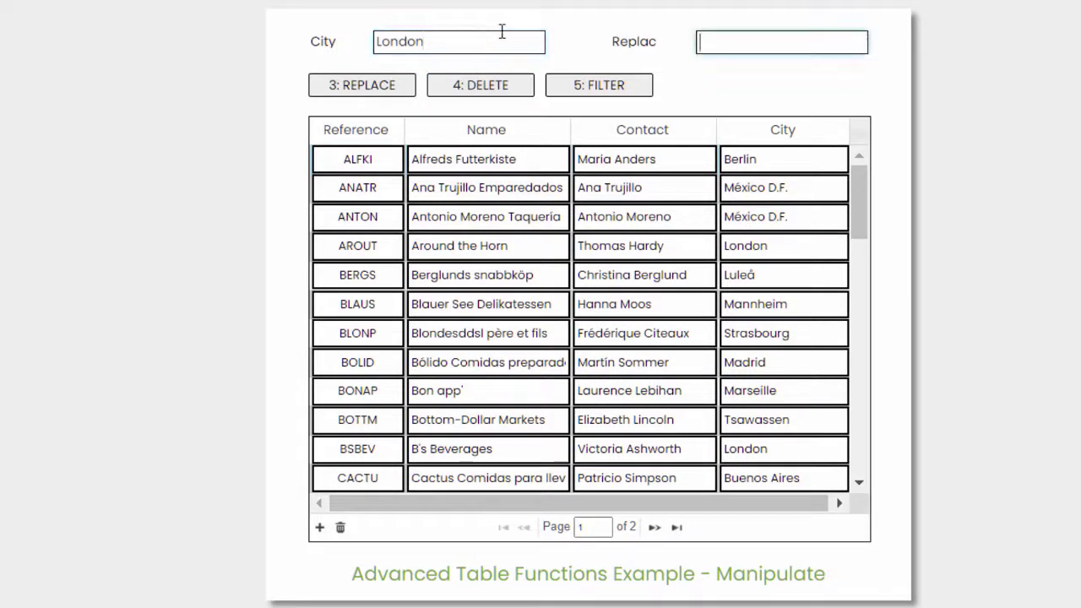
left_click(597, 86)
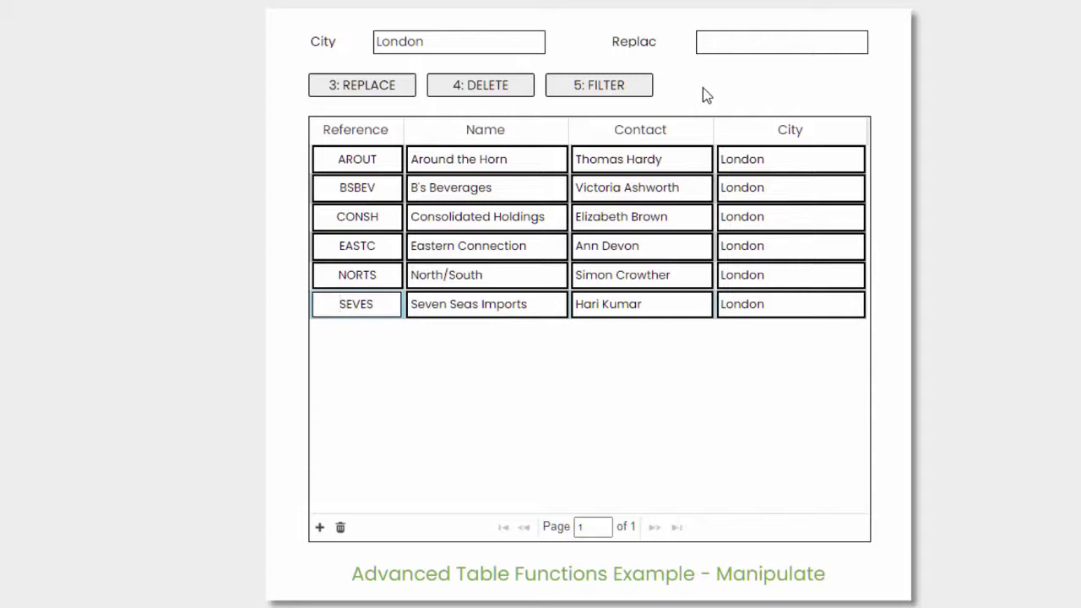
Step: Empty the City box and rerun FILTER so all rows show again
left_click_drag(463, 40, 335, 41)
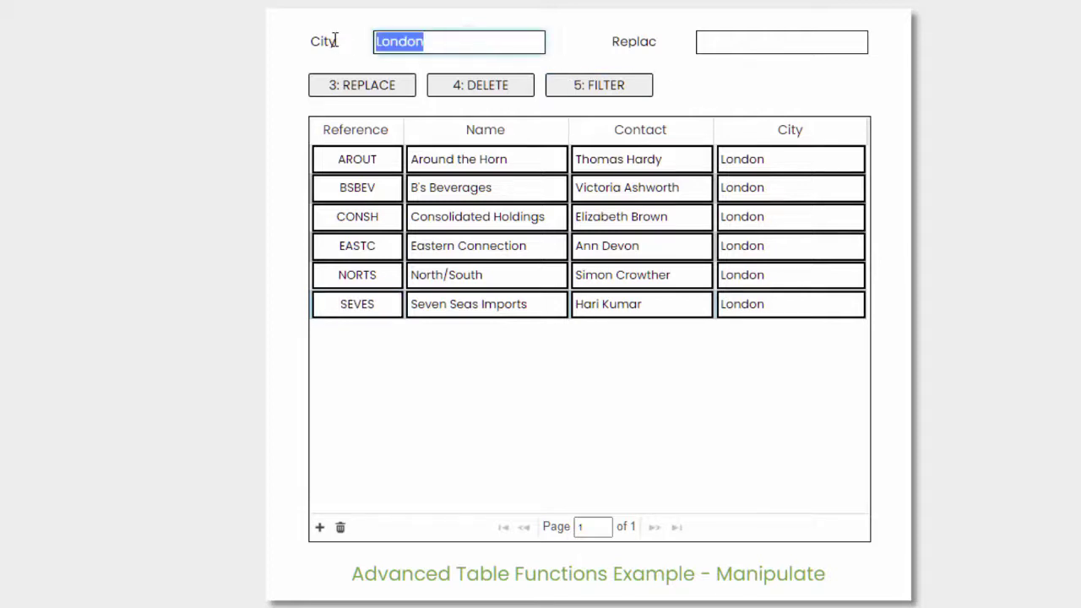
key("BackSpace")
key("Tab")
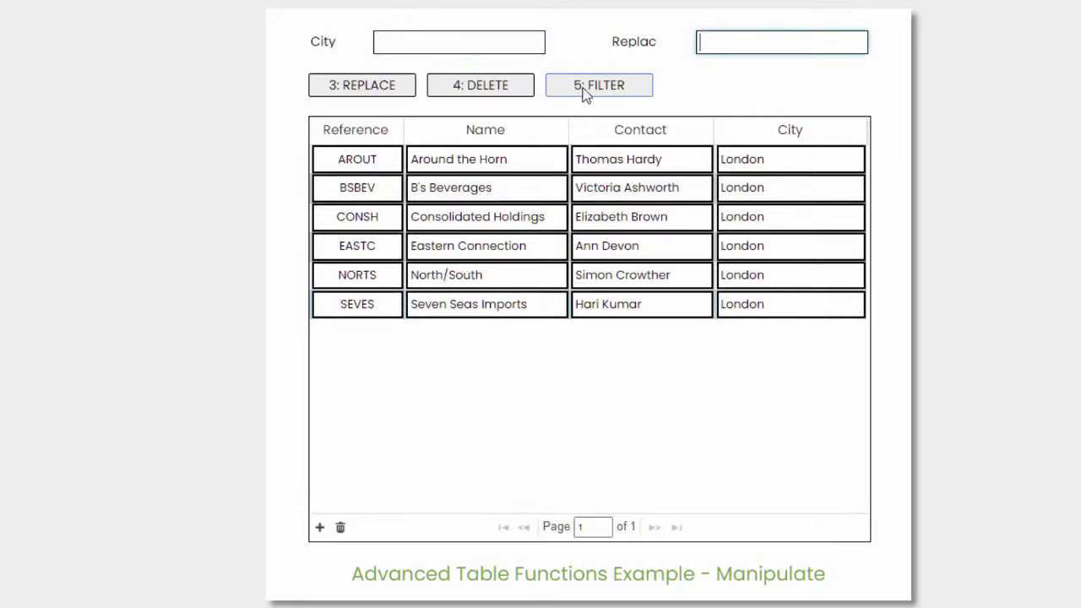
left_click(588, 88)
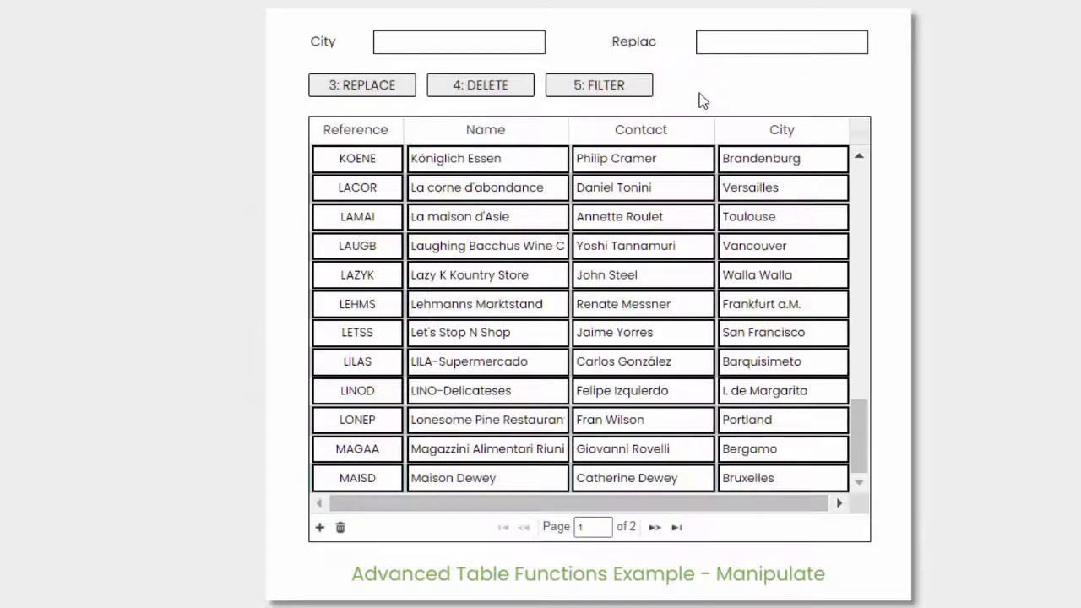